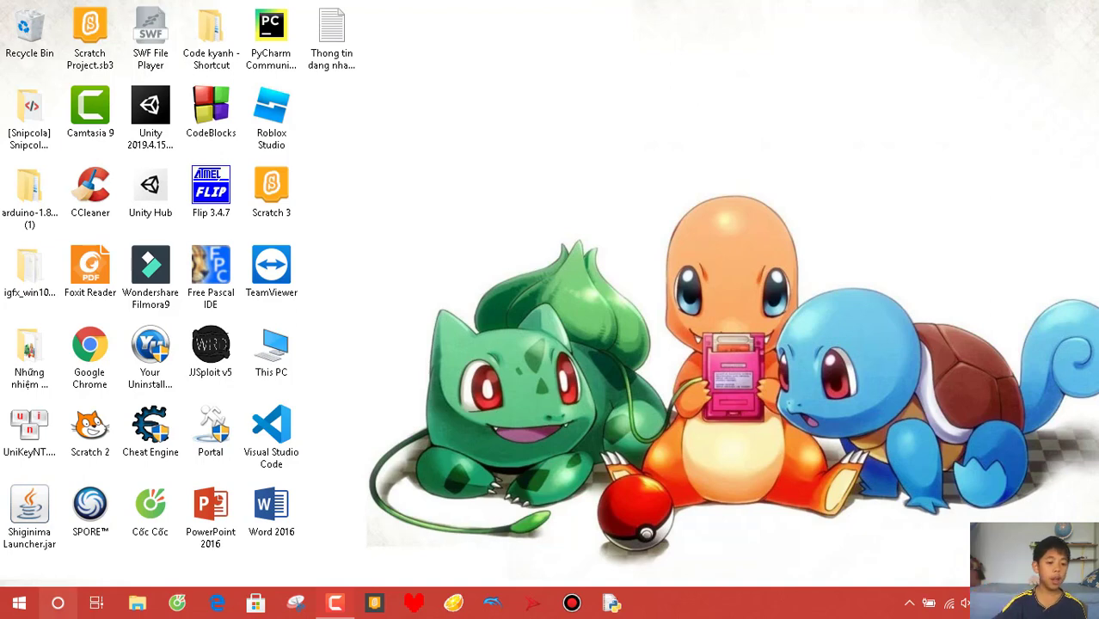
{"action": "left_click", "coordinate": [55, 604]}
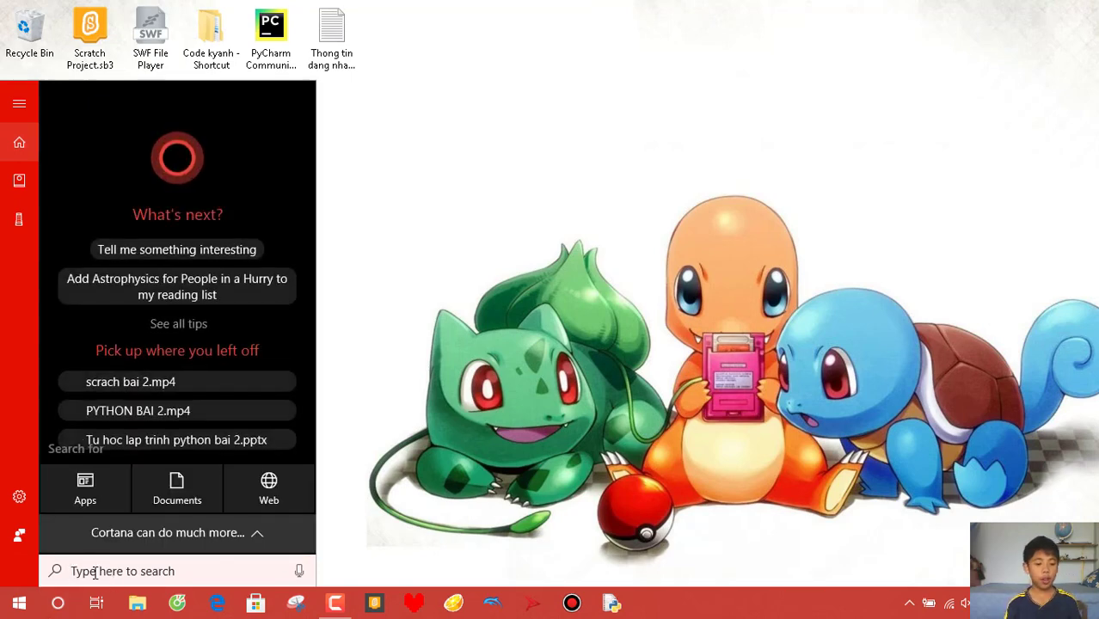
{"action": "left_click", "coordinate": [399, 333]}
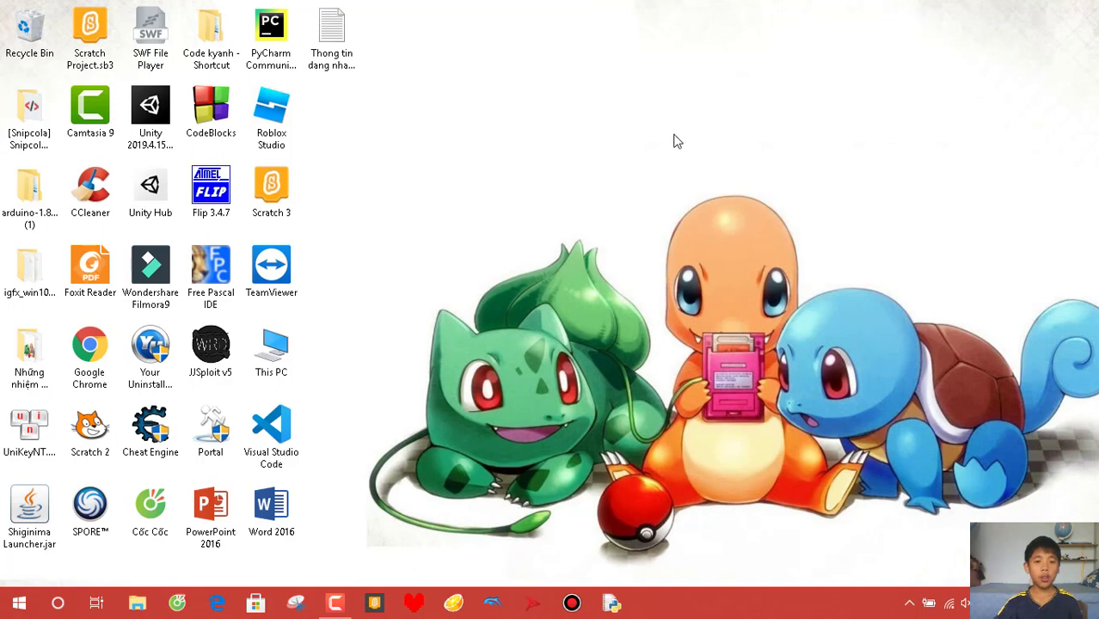
{"action": "right_click", "coordinate": [910, 2]}
{"action": "left_click", "coordinate": [953, 48]}
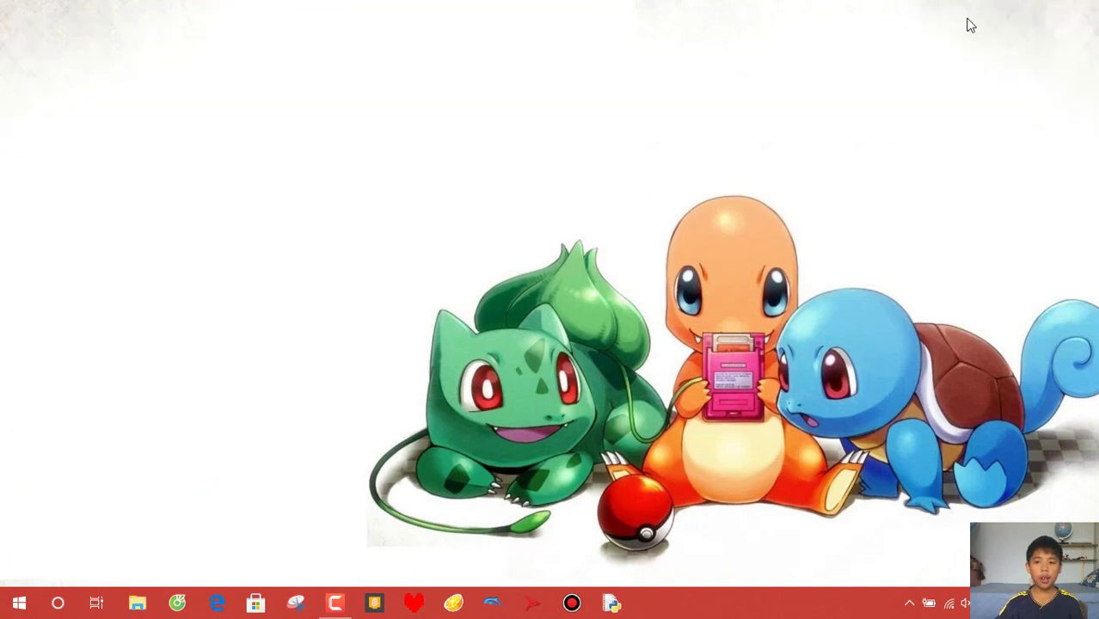
{"action": "right_click", "coordinate": [1025, 30]}
{"action": "left_click", "coordinate": [1020, 54]}
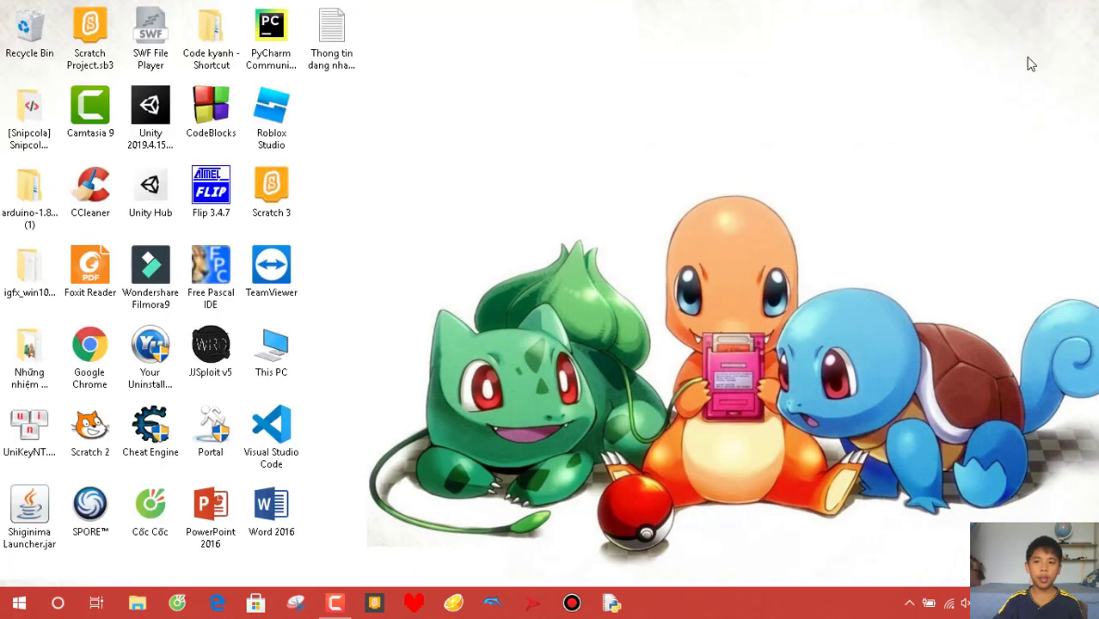
{"action": "right_click", "coordinate": [1052, 26]}
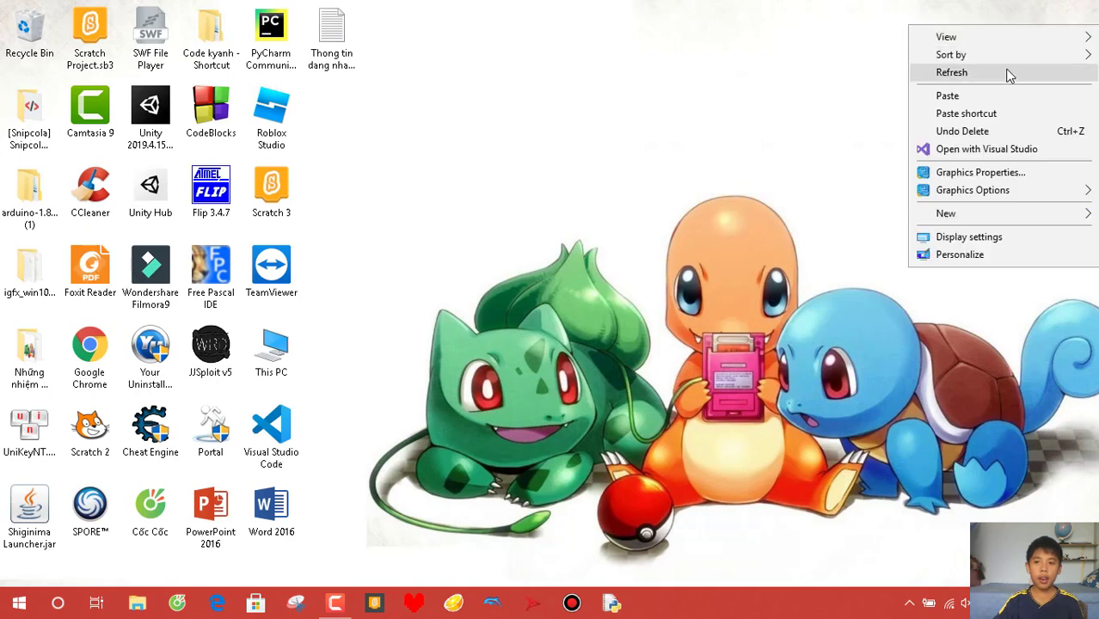
{"action": "left_click", "coordinate": [1008, 73]}
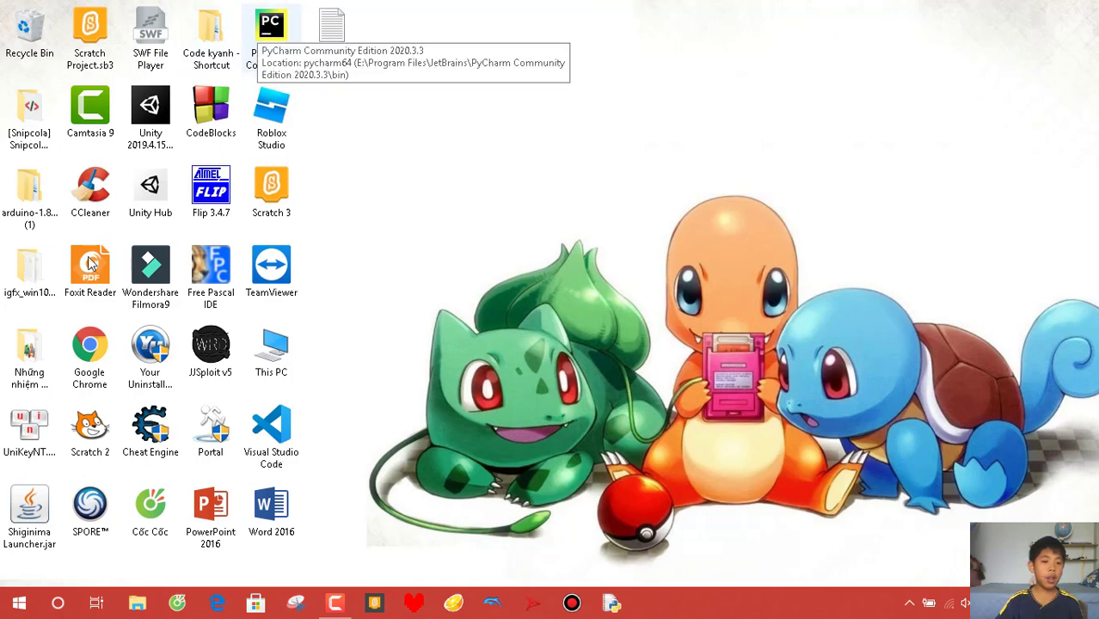
Search the computer for "pycharm".
{"action": "left_click", "coordinate": [58, 604]}
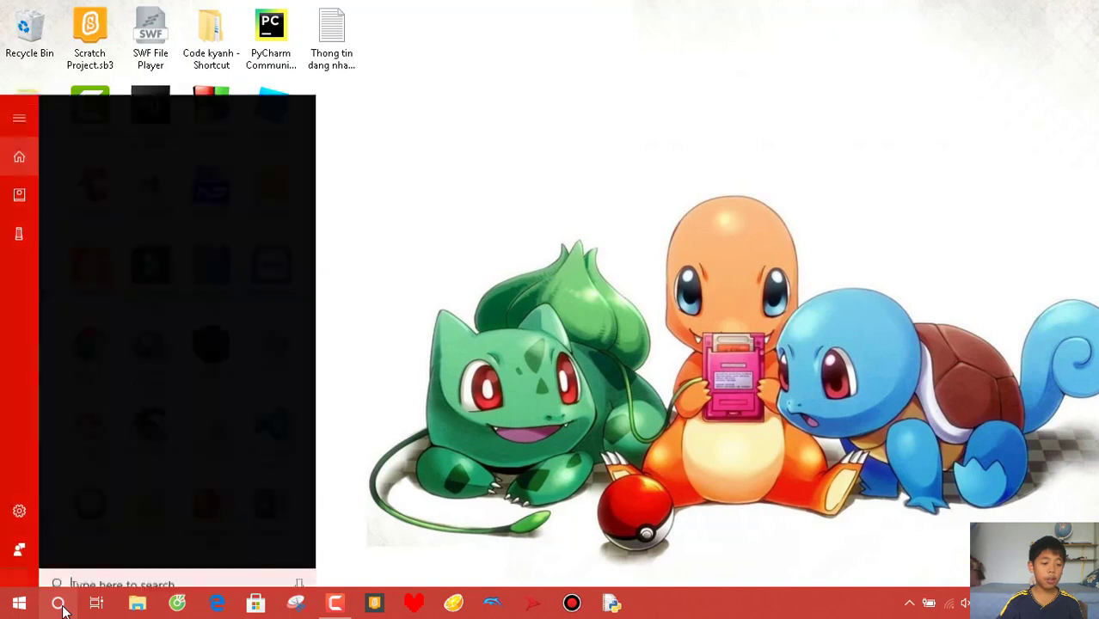
{"action": "type", "text": "p"}
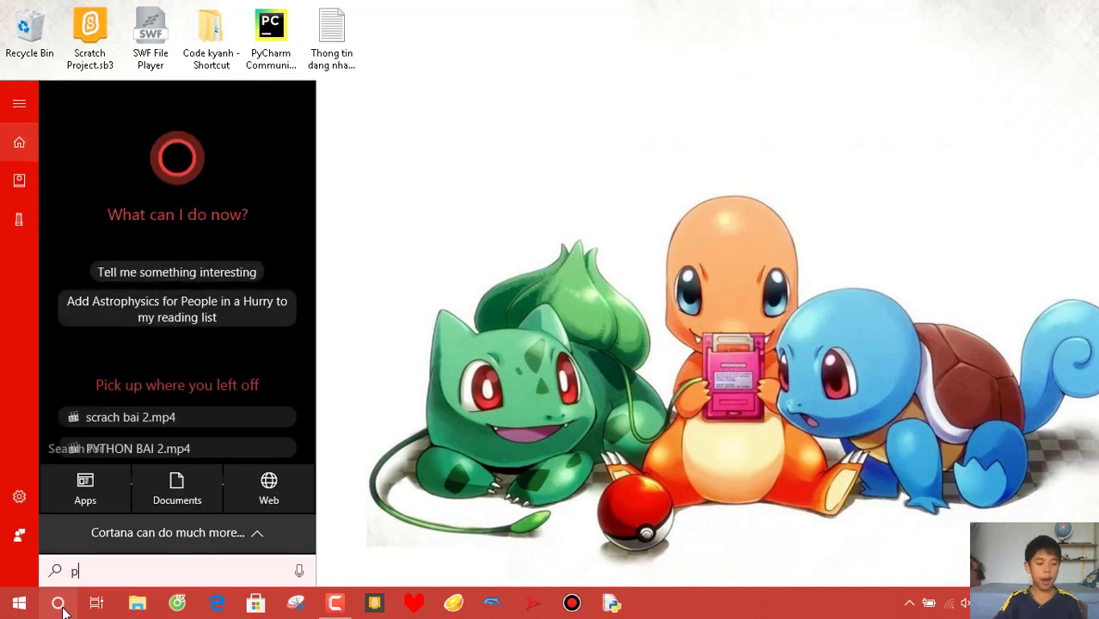
{"action": "type", "text": "ycharm"}
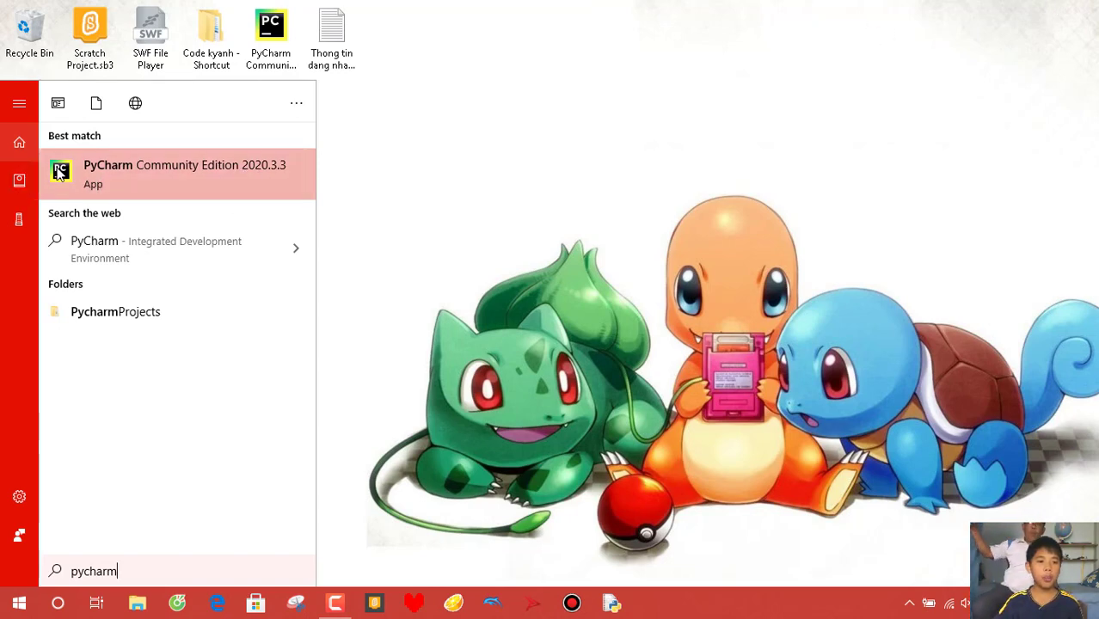
{"action": "left_click", "coordinate": [908, 15]}
{"action": "right_click", "coordinate": [896, 6]}
{"action": "left_click", "coordinate": [942, 54]}
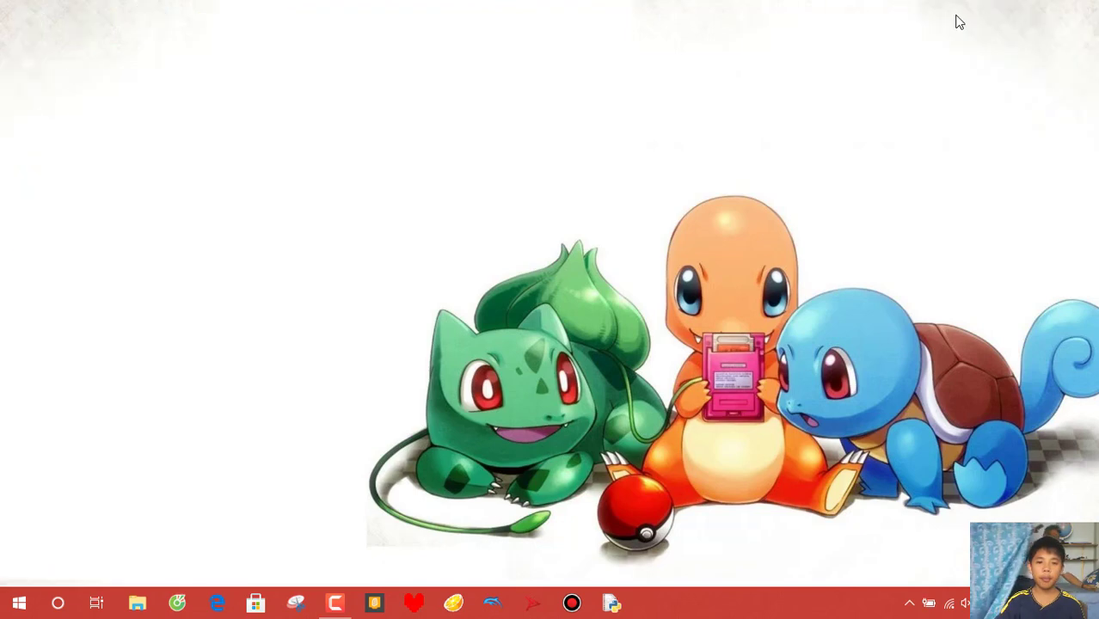
{"action": "right_click", "coordinate": [951, 12]}
{"action": "left_click", "coordinate": [945, 60]}
{"action": "right_click", "coordinate": [1085, 15]}
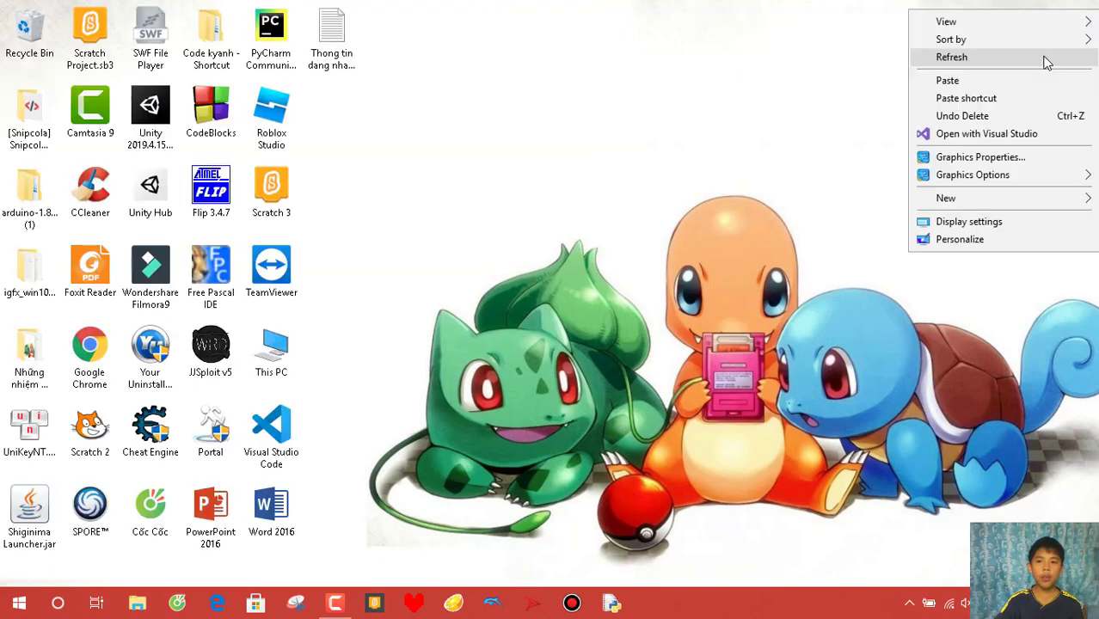
{"action": "left_click", "coordinate": [1043, 58]}
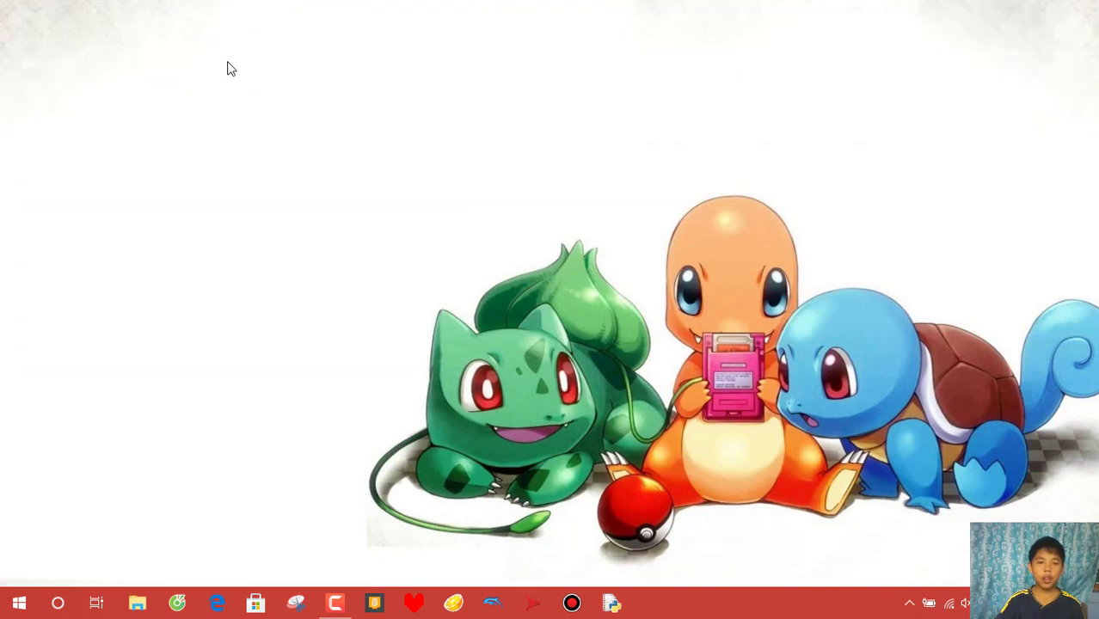
Check the laptop's battery status and plugged-in power mode setting.
{"action": "left_click", "coordinate": [928, 605]}
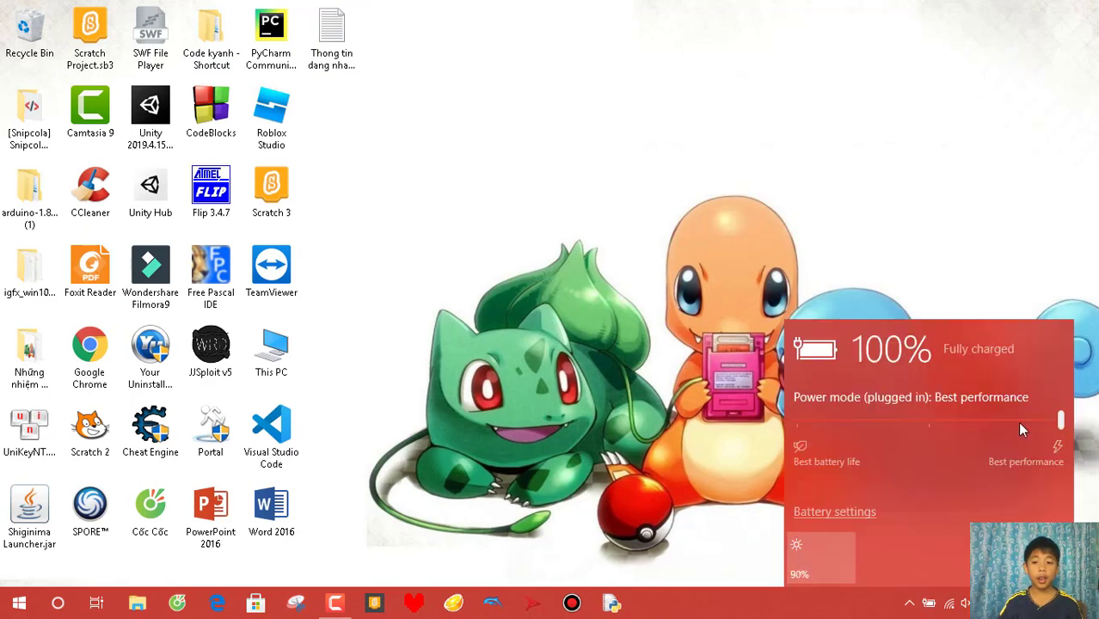
{"action": "left_click_drag", "start_coordinate": [1059, 420], "coordinate": [558, 483]}
{"action": "left_click", "coordinate": [1060, 420]}
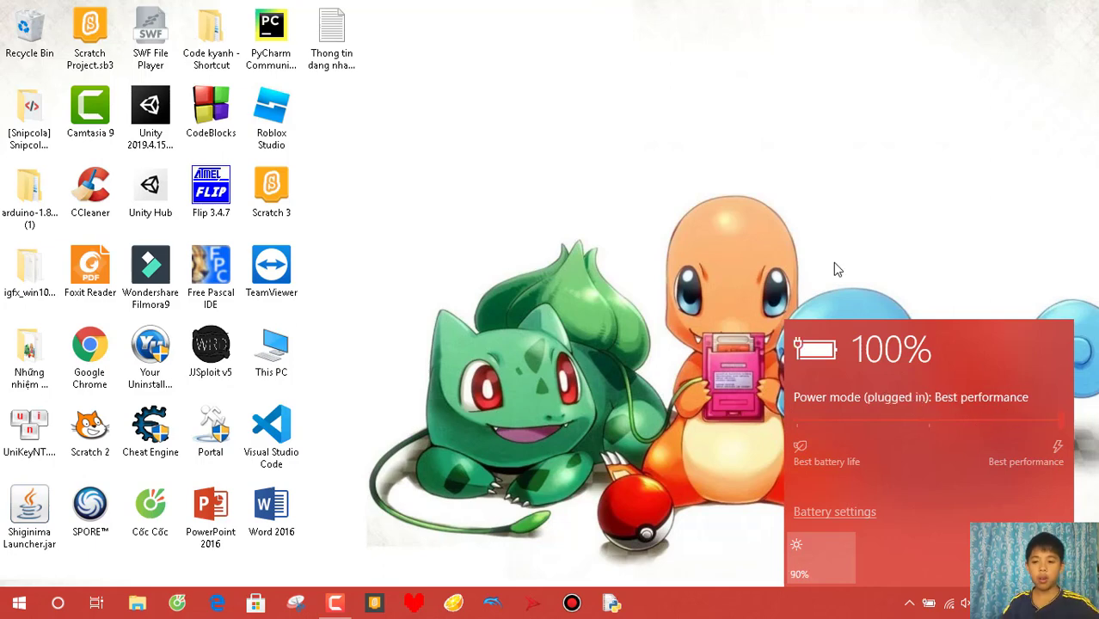
{"action": "left_click", "coordinate": [787, 253]}
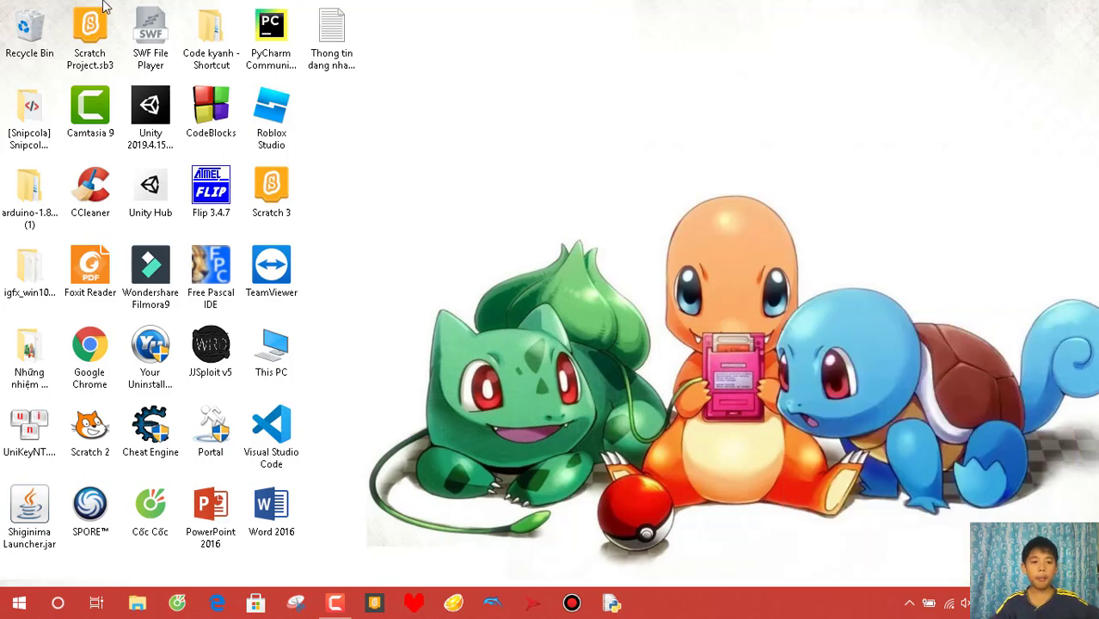
Launch PyCharm Community Edition from the desktop and close all the open editor files.
{"action": "left_click", "coordinate": [256, 53]}
{"action": "double_click", "coordinate": [257, 53]}
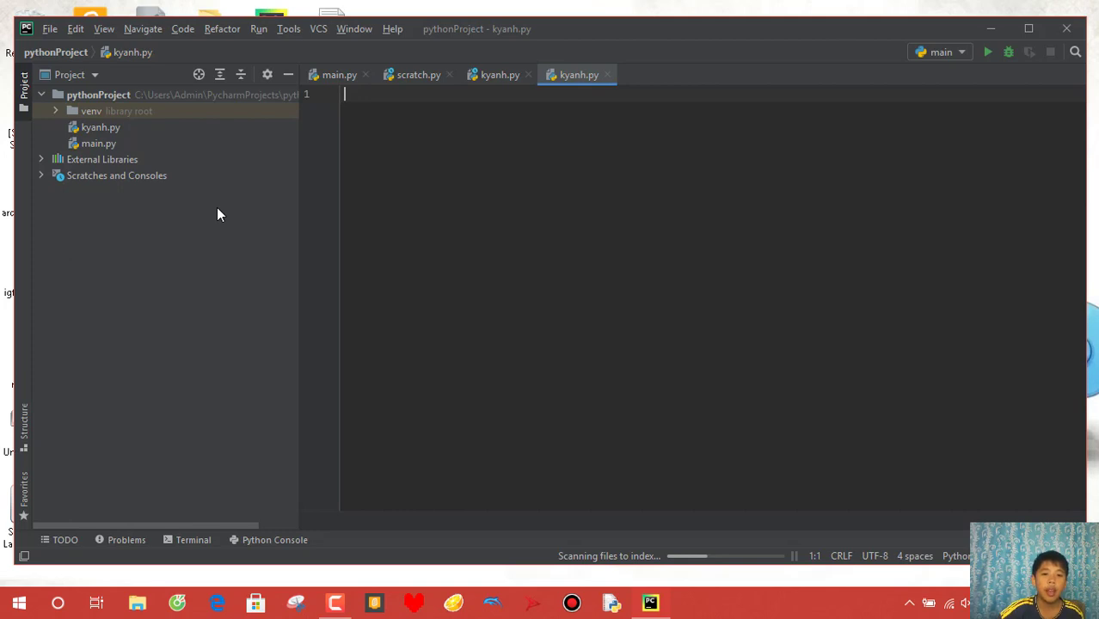
{"action": "left_click", "coordinate": [366, 75]}
{"action": "left_click", "coordinate": [372, 75]}
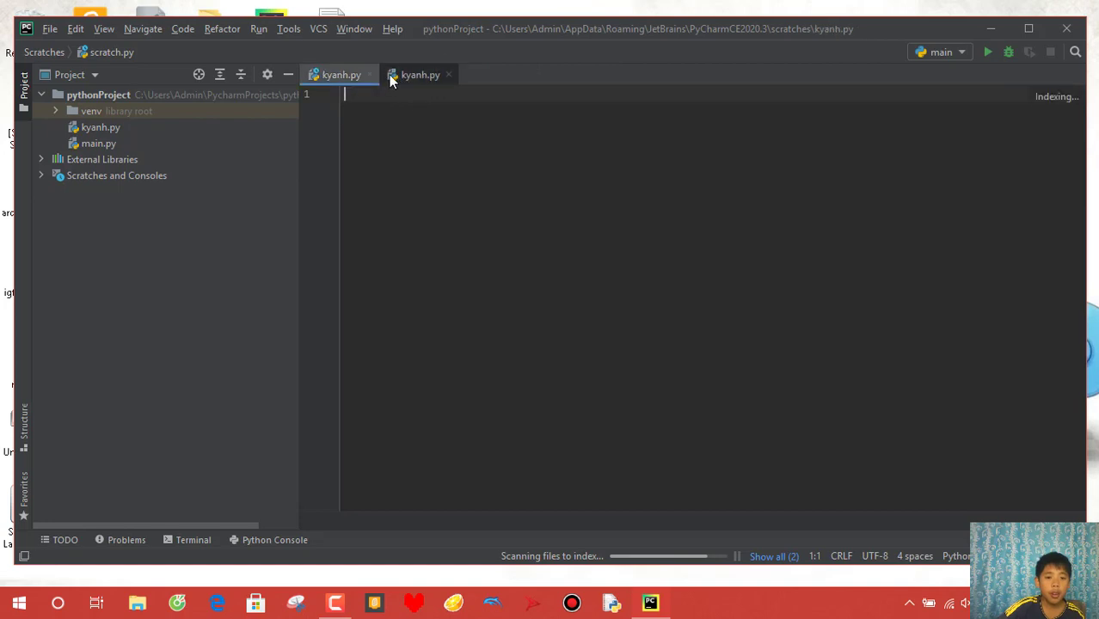
{"action": "left_click", "coordinate": [370, 74]}
{"action": "left_click", "coordinate": [370, 75]}
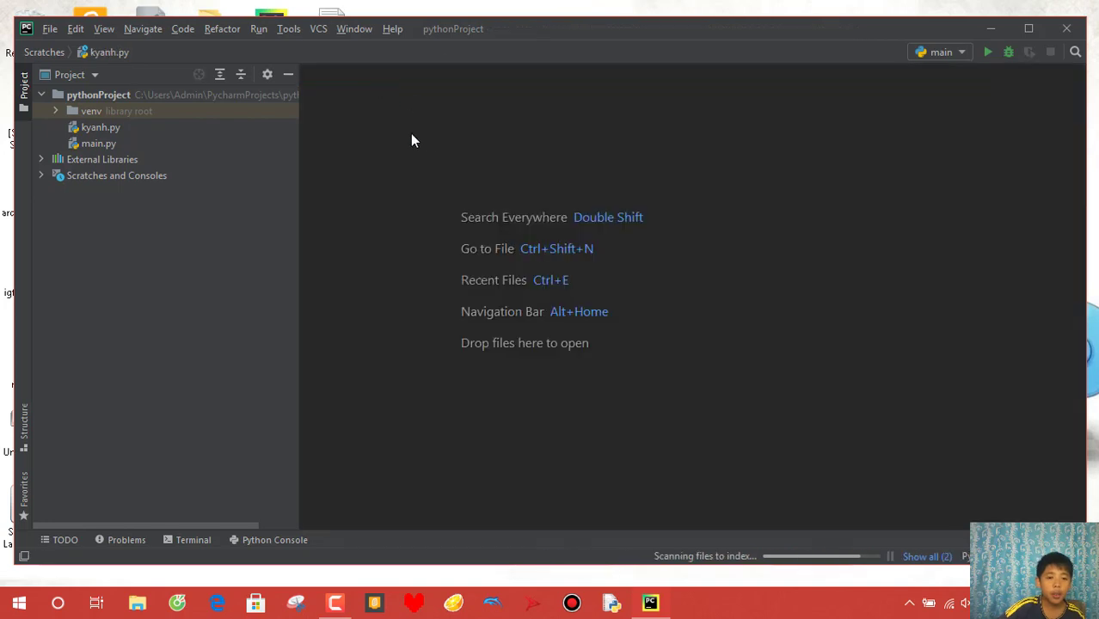
Minimize the PyCharm window to return to the desktop.
{"action": "left_click", "coordinate": [50, 28]}
{"action": "left_click", "coordinate": [549, 110]}
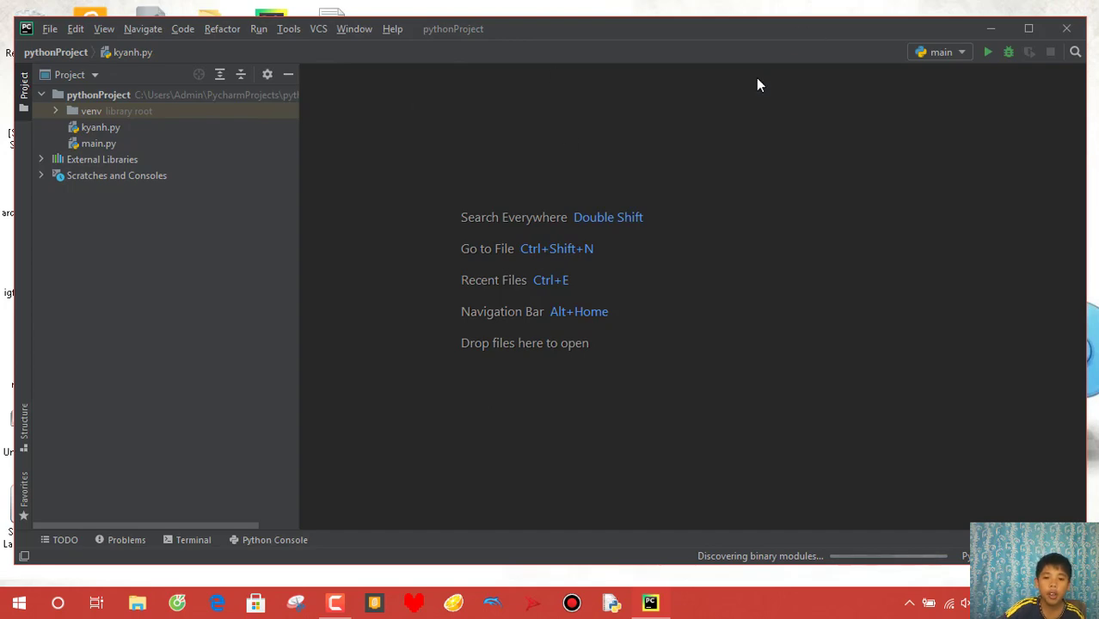
{"action": "left_click", "coordinate": [994, 28]}
{"action": "key", "text": "alt+Tab"}
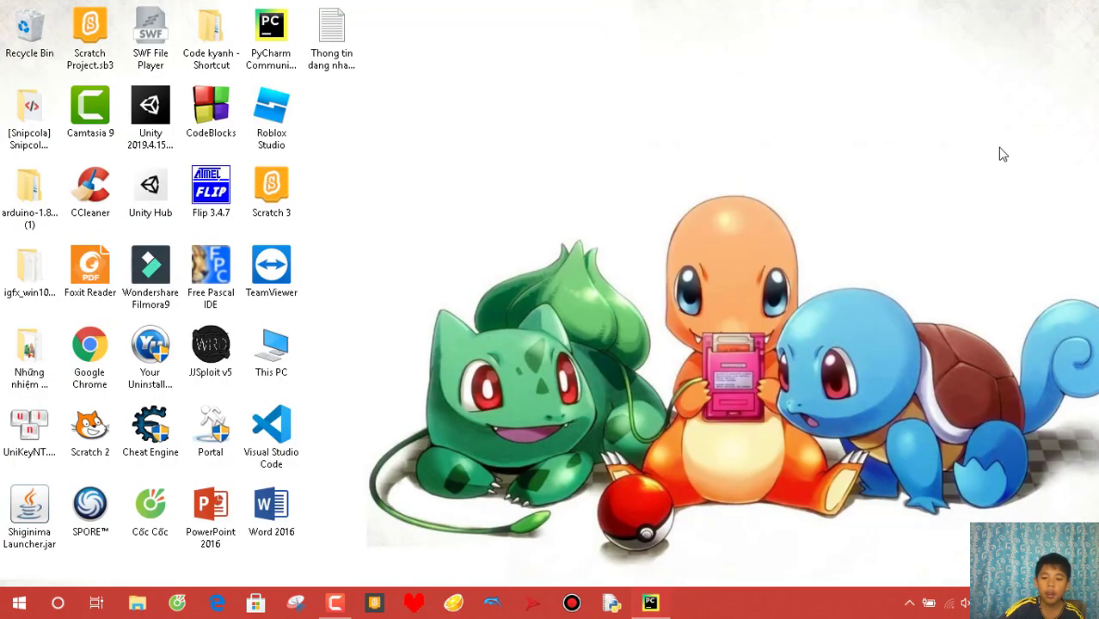
{"action": "left_click", "coordinate": [989, 30]}
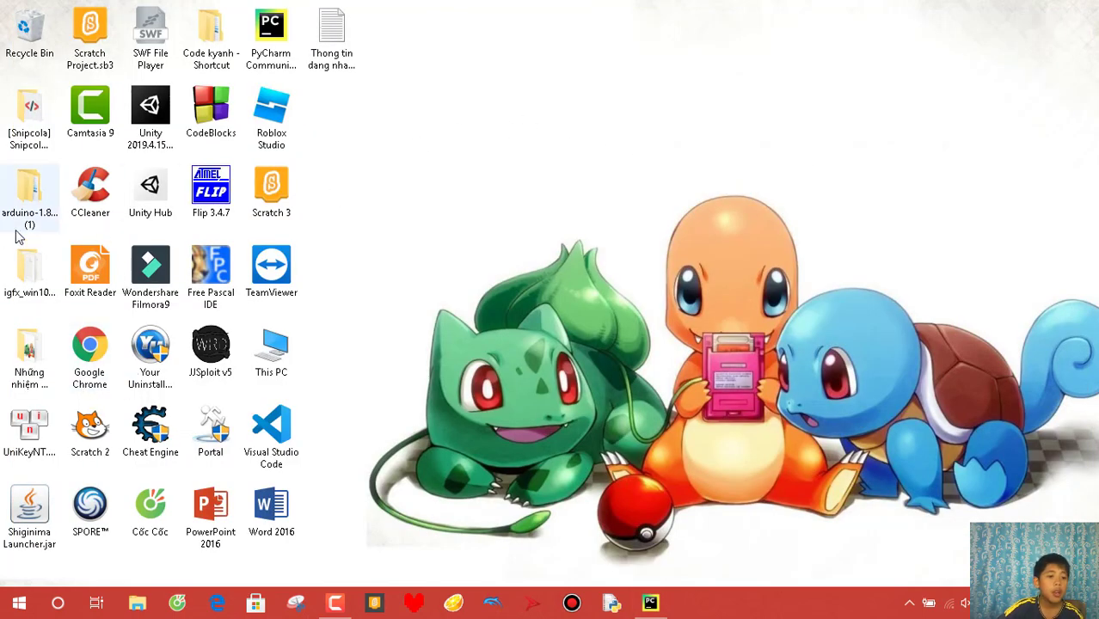
{"action": "double_click", "coordinate": [29, 193]}
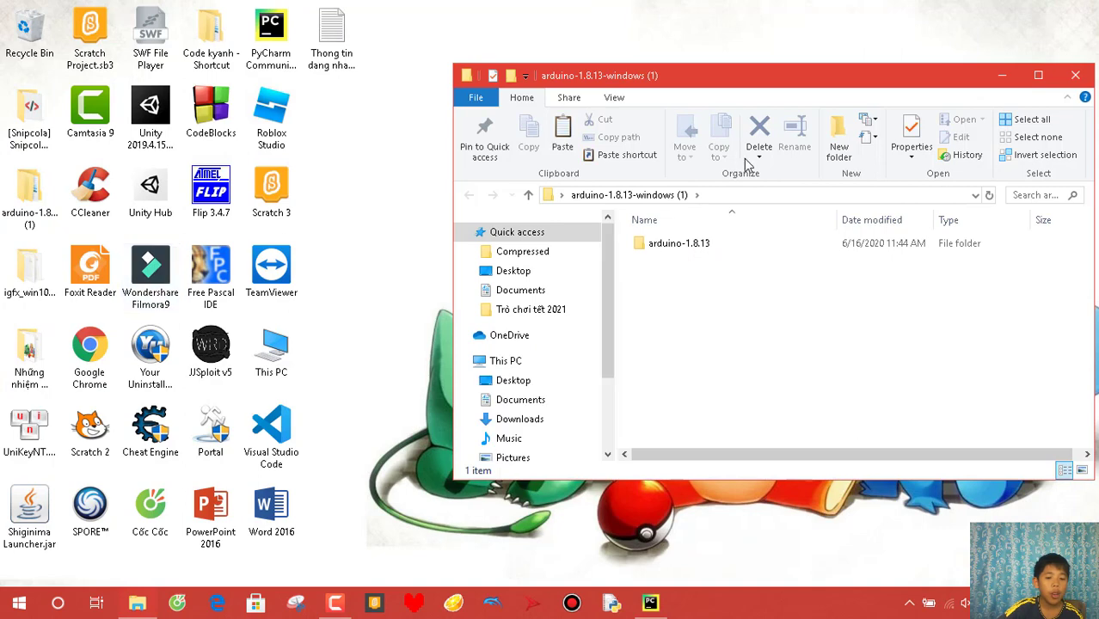
{"action": "scroll", "coordinate": [547, 387], "scroll_direction": "down", "scroll_amount": 2}
{"action": "left_click", "coordinate": [540, 434]}
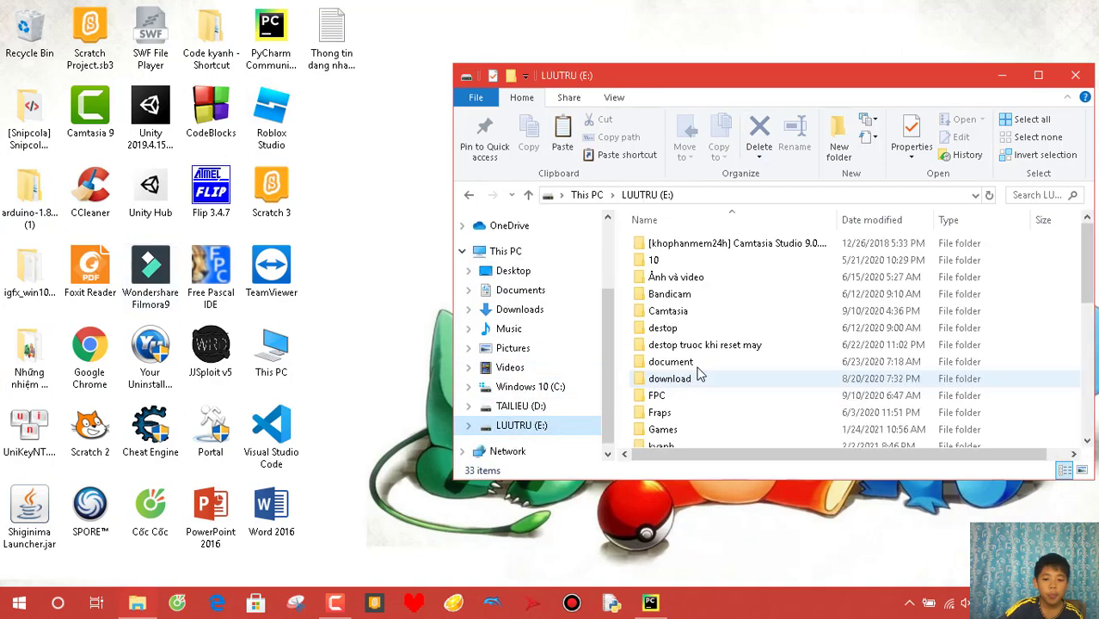
{"action": "scroll", "coordinate": [694, 356], "scroll_direction": "down", "scroll_amount": 3}
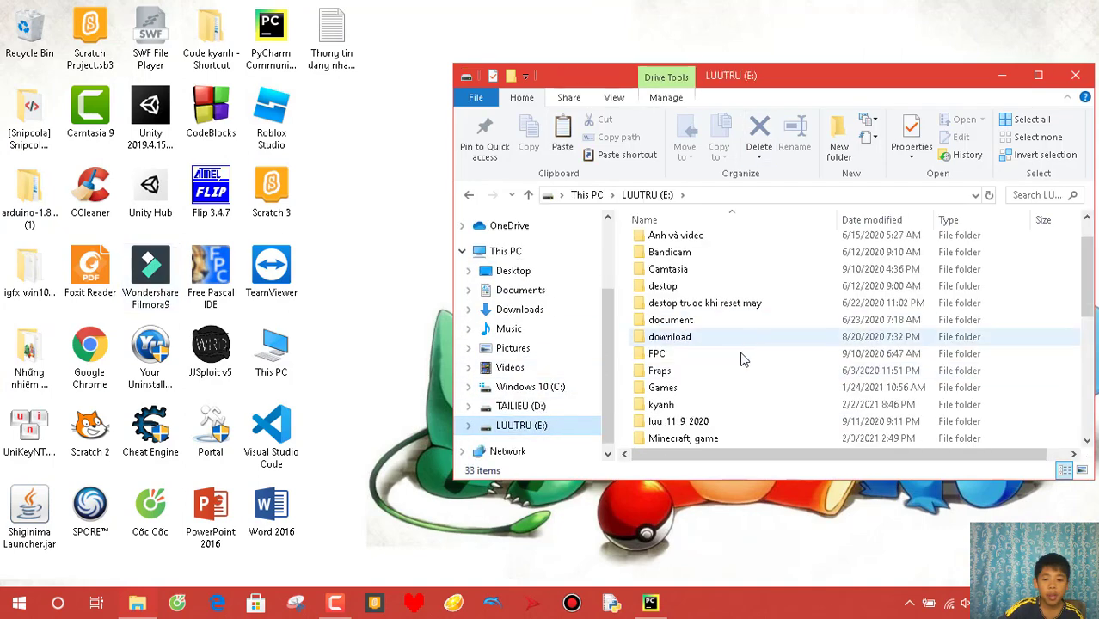
{"action": "left_click", "coordinate": [1075, 75]}
{"action": "right_click", "coordinate": [621, 32]}
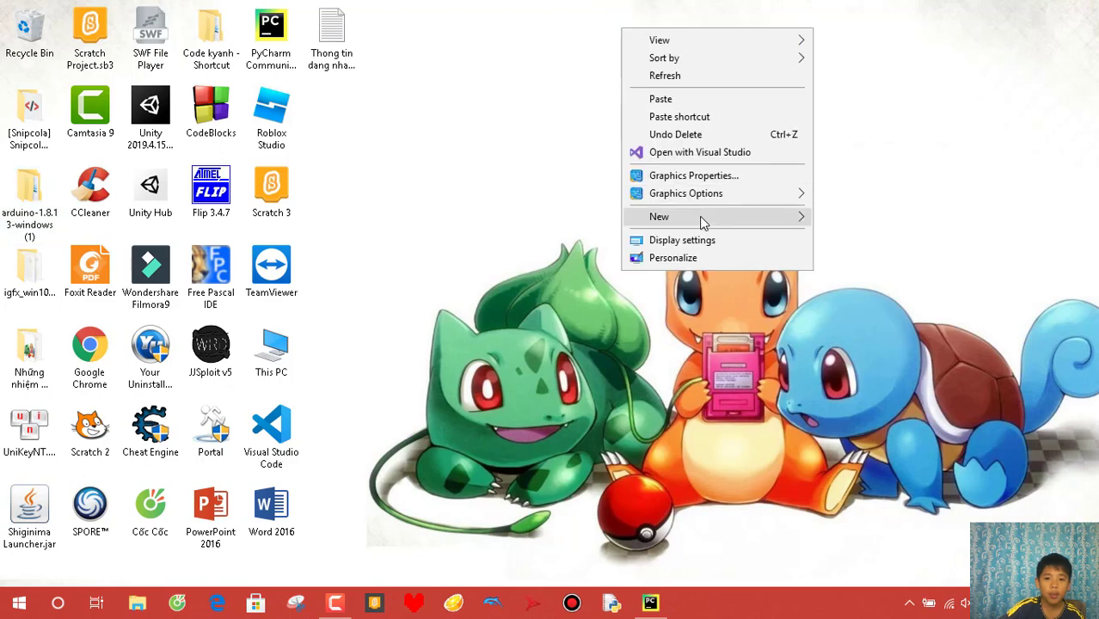
Open the TAILIEU (D:) drive in File Explorer and maximize the window.
{"action": "mouse_move", "coordinate": [699, 216]}
{"action": "double_click", "coordinate": [29, 193]}
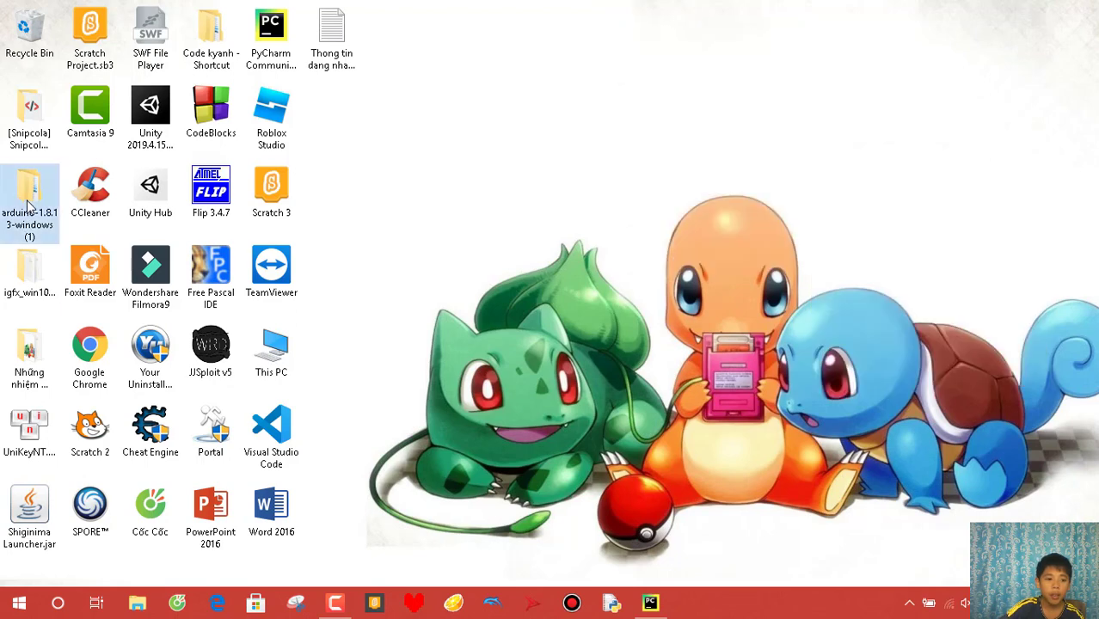
{"action": "scroll", "coordinate": [507, 404], "scroll_direction": "down", "scroll_amount": 3}
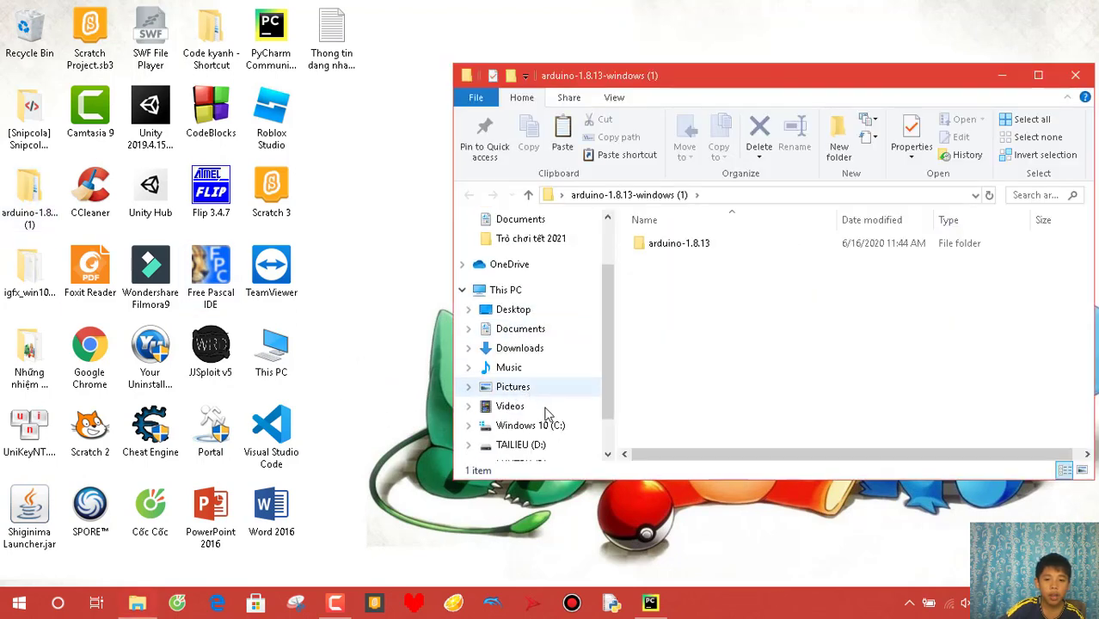
{"action": "left_click", "coordinate": [519, 406]}
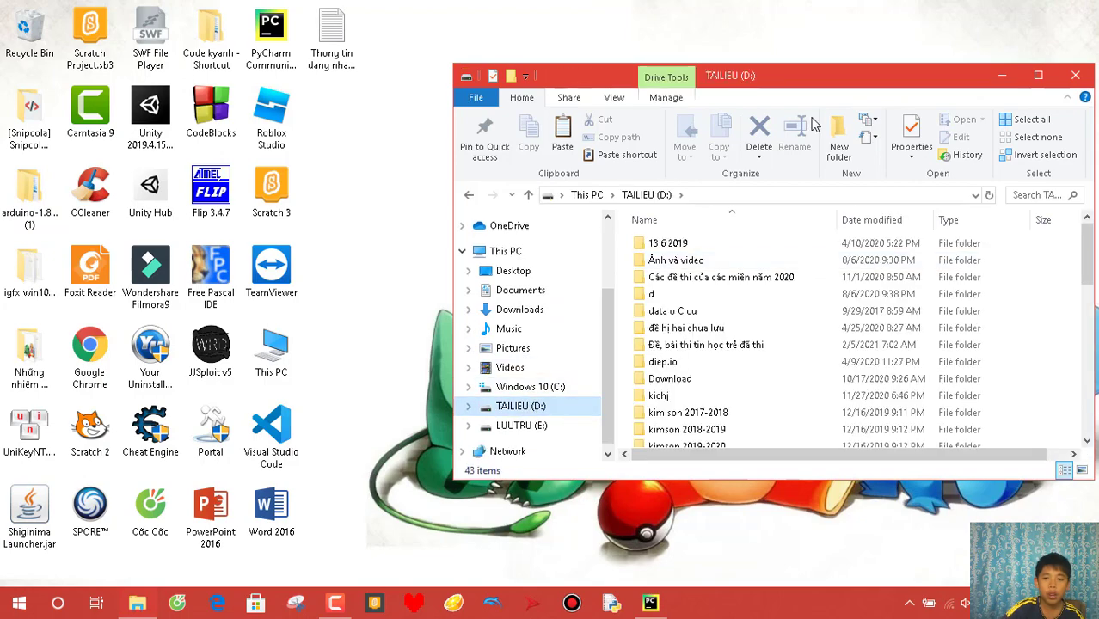
{"action": "double_click", "coordinate": [831, 77]}
{"action": "scroll", "coordinate": [297, 305], "scroll_direction": "down", "scroll_amount": 8}
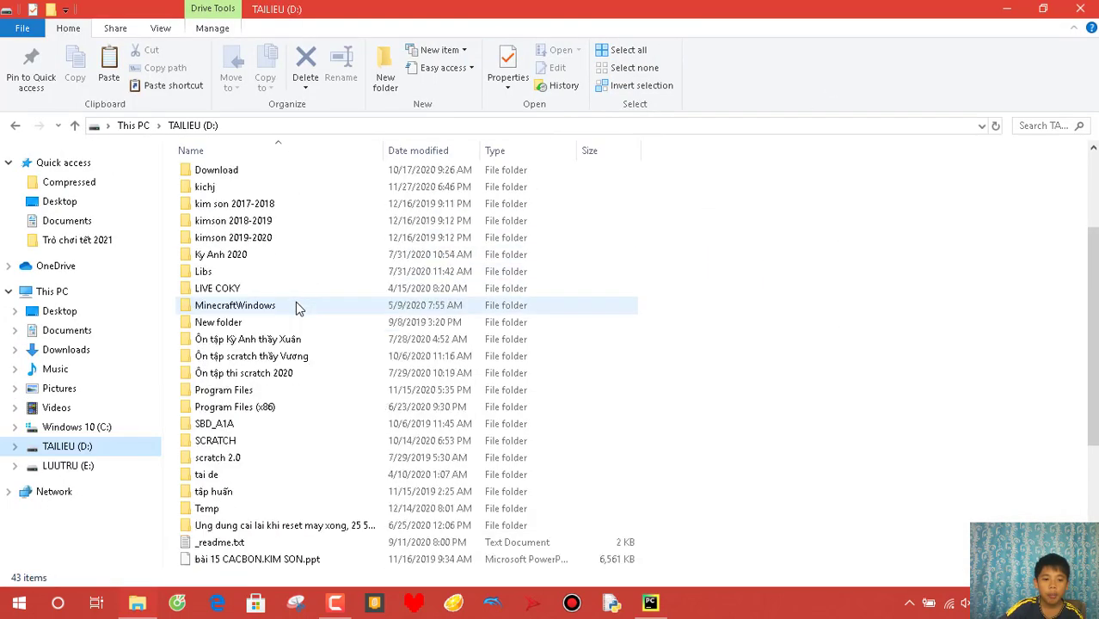
Create a new folder in the root of the TAILIEU (D:) drive.
{"action": "right_click", "coordinate": [874, 334]}
{"action": "mouse_move", "coordinate": [929, 547]}
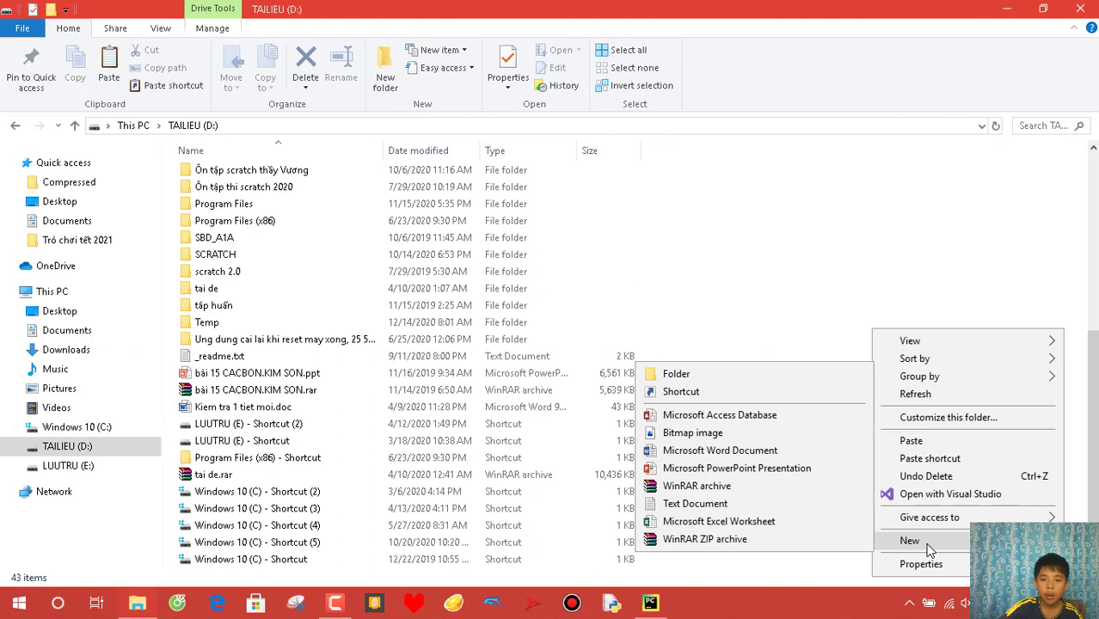
{"action": "left_click", "coordinate": [688, 374]}
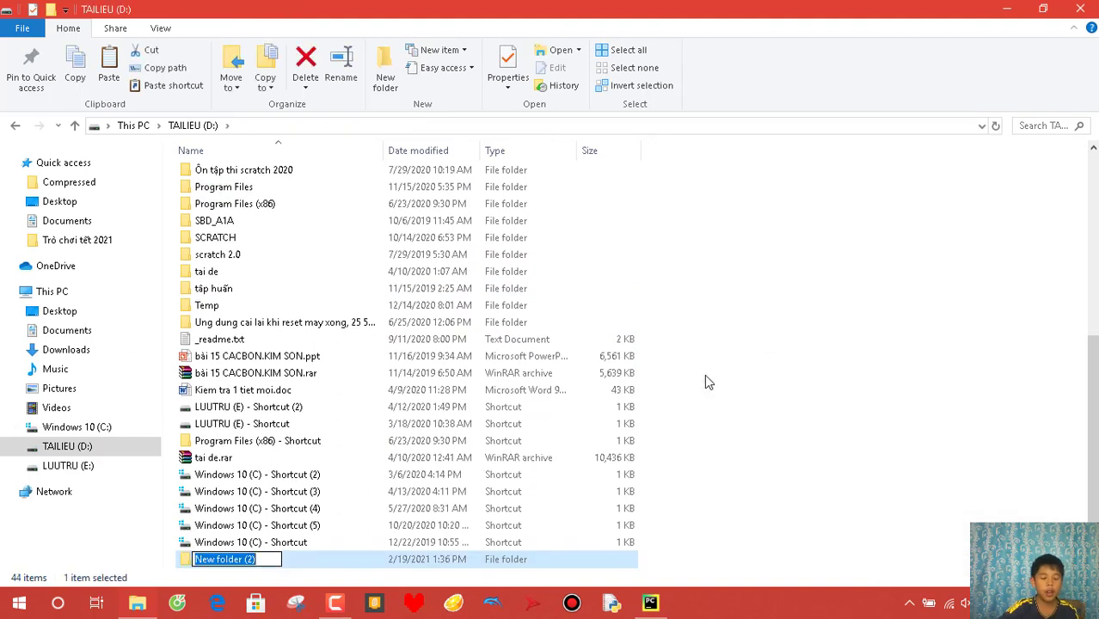
{"action": "type", "text": "Python"}
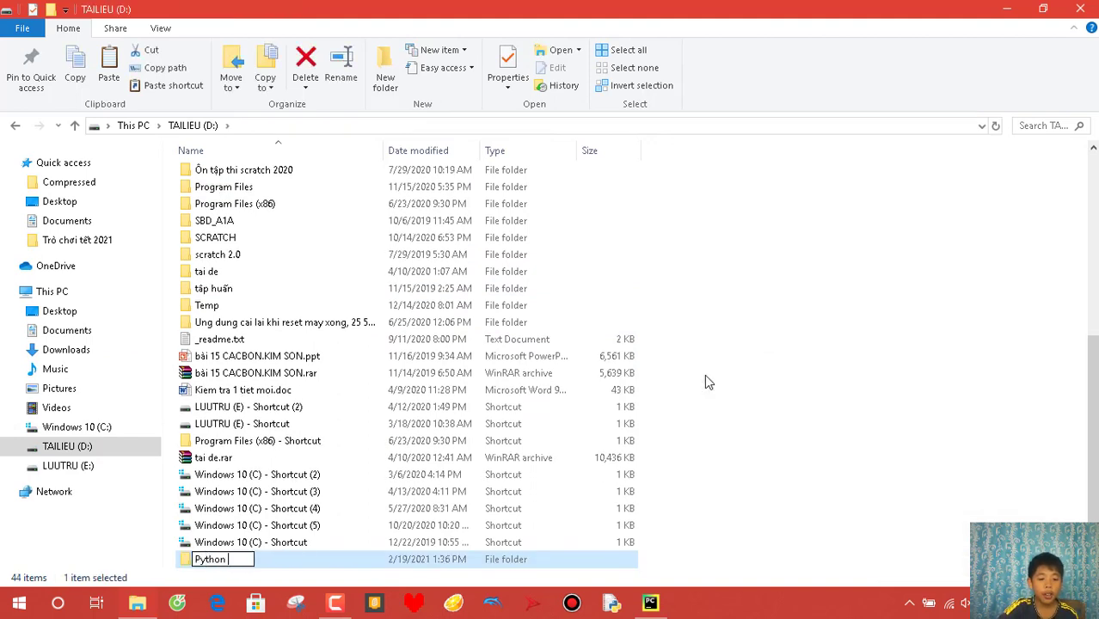
{"action": "key", "text": "BackSpace"}
{"action": "key", "text": "BackSpace"}
{"action": "key", "text": "BackSpace"}
{"action": "key", "text": "BackSpace"}
{"action": "key", "text": "BackSpace"}
{"action": "key", "text": "BackSpace"}
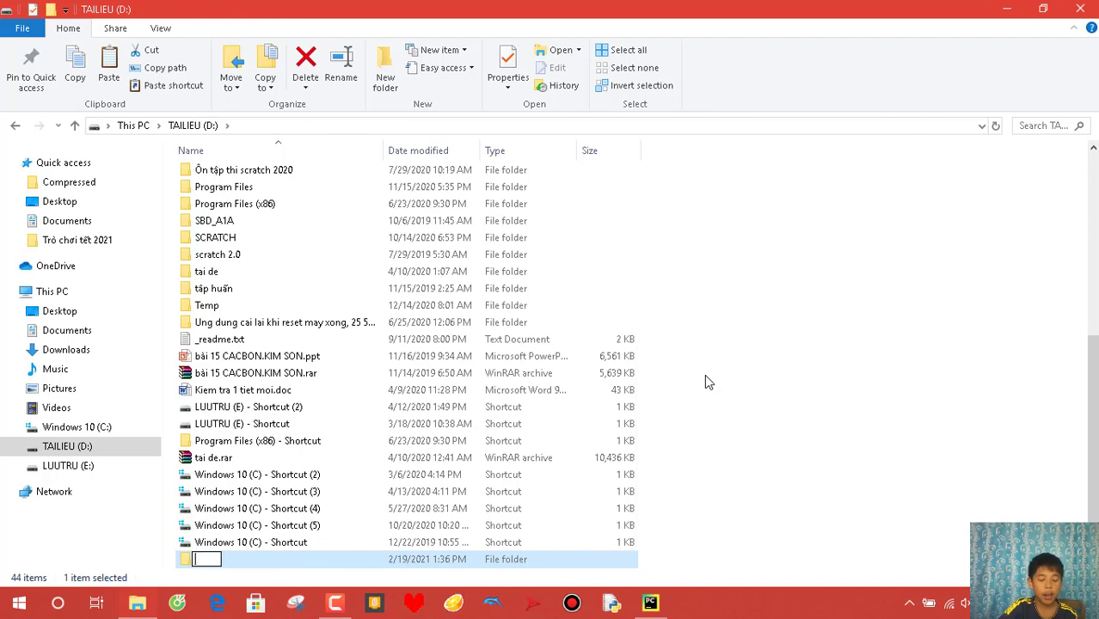
{"action": "type", "text": "Tuwj"}
{"action": "key", "text": "BackSpace"}
{"action": "key", "text": "BackSpace"}
{"action": "key", "text": "BackSpace"}
{"action": "key", "text": "BackSpace"}
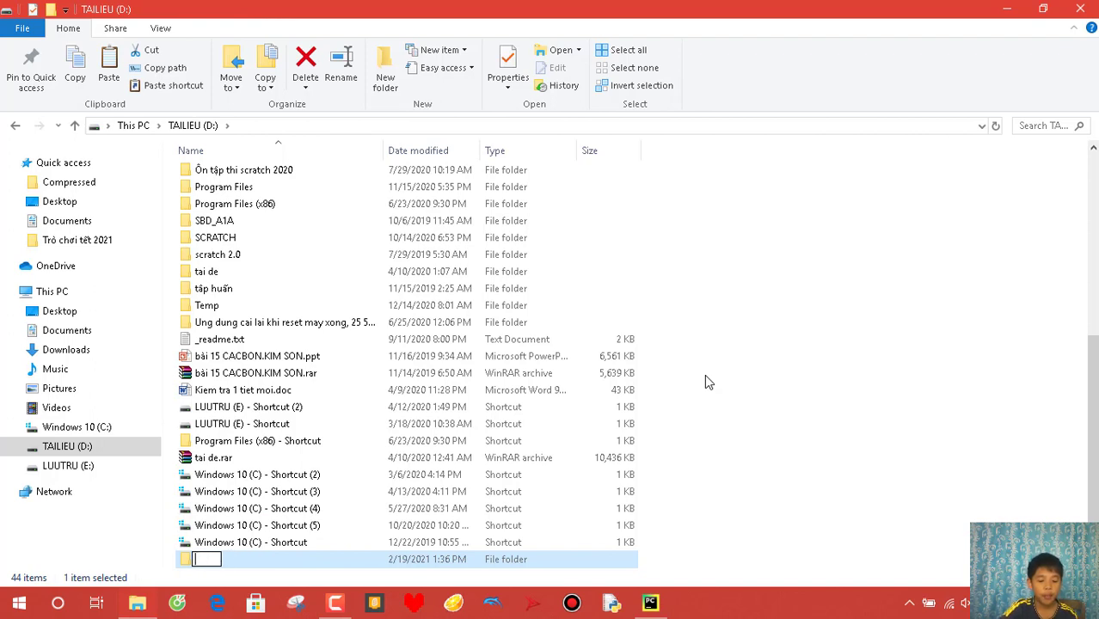
Name the new folder "Python" followed by the author's name.
{"action": "type", "text": "Pytho"}
{"action": "type", "text": "n tu"}
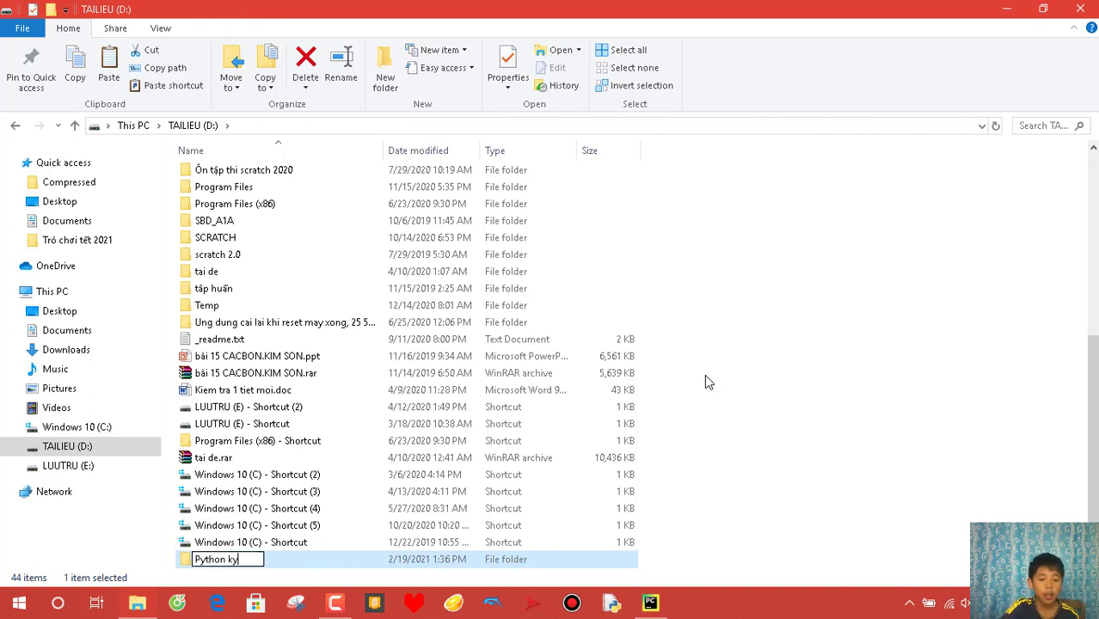
{"action": "key", "text": "BackSpace"}
{"action": "key", "text": "BackSpace"}
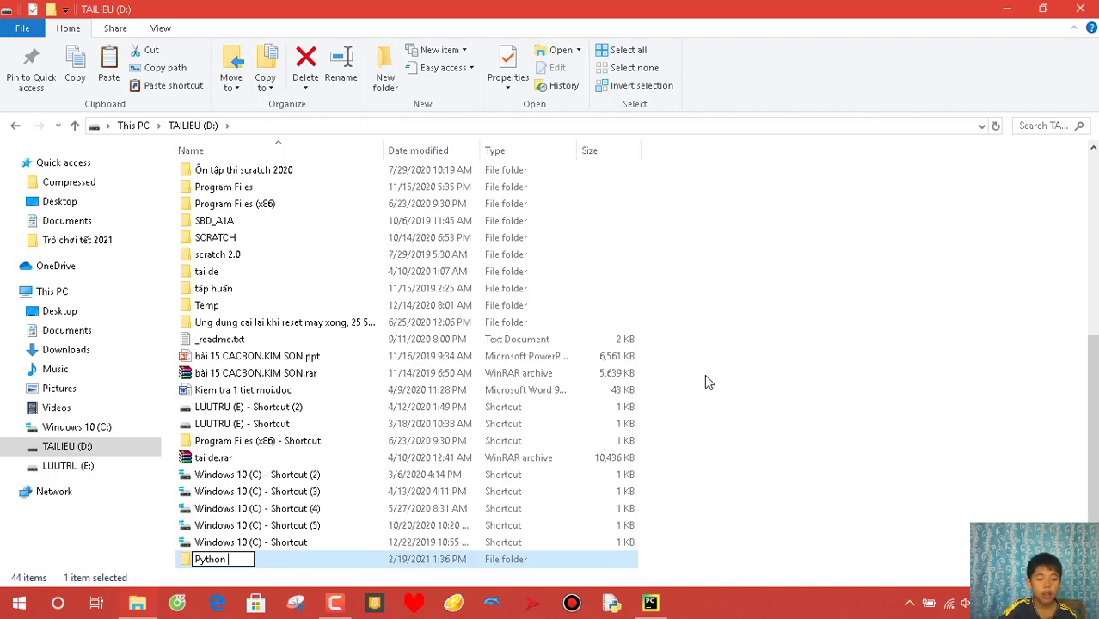
{"action": "type", "text": "Ky Anh"}
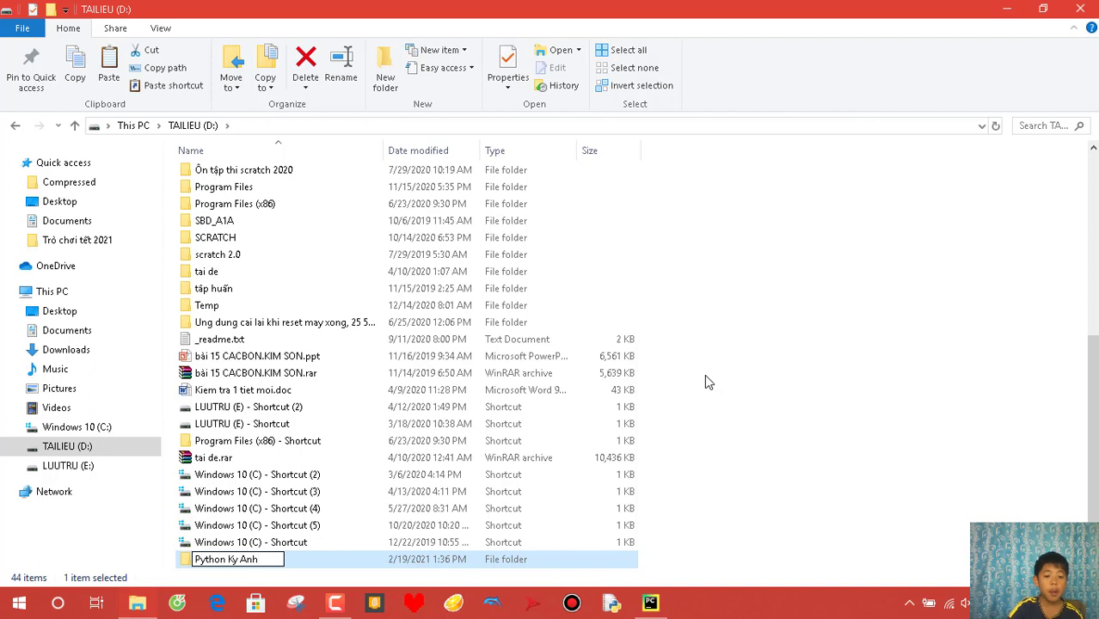
{"action": "key", "text": "Return"}
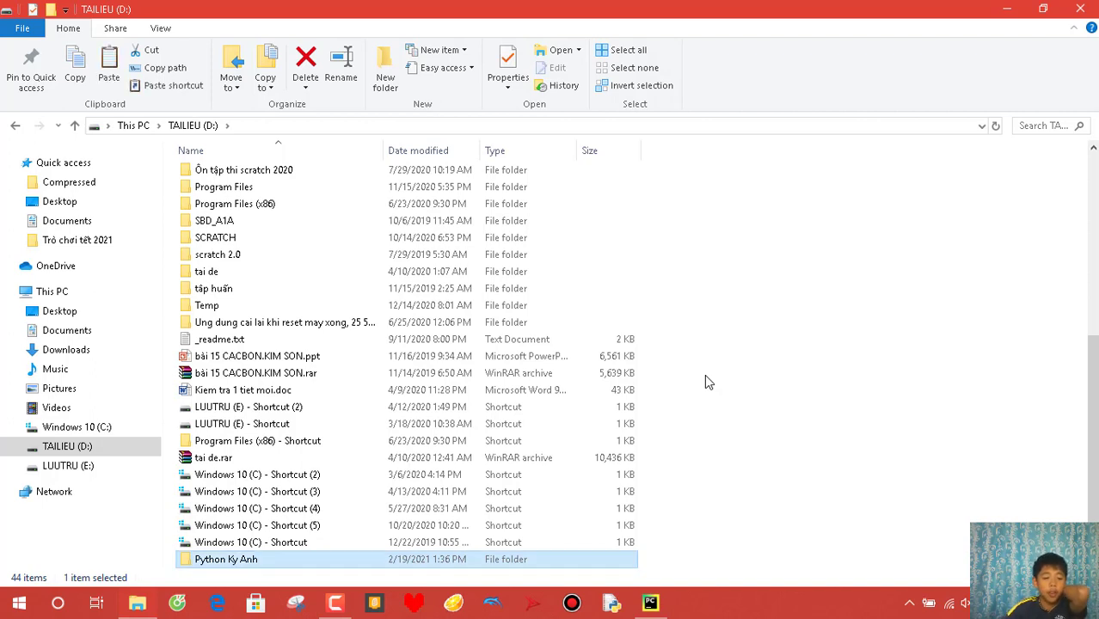
Open the newly named Python folder and create a new text document inside it.
{"action": "double_click", "coordinate": [415, 564]}
{"action": "right_click", "coordinate": [444, 385]}
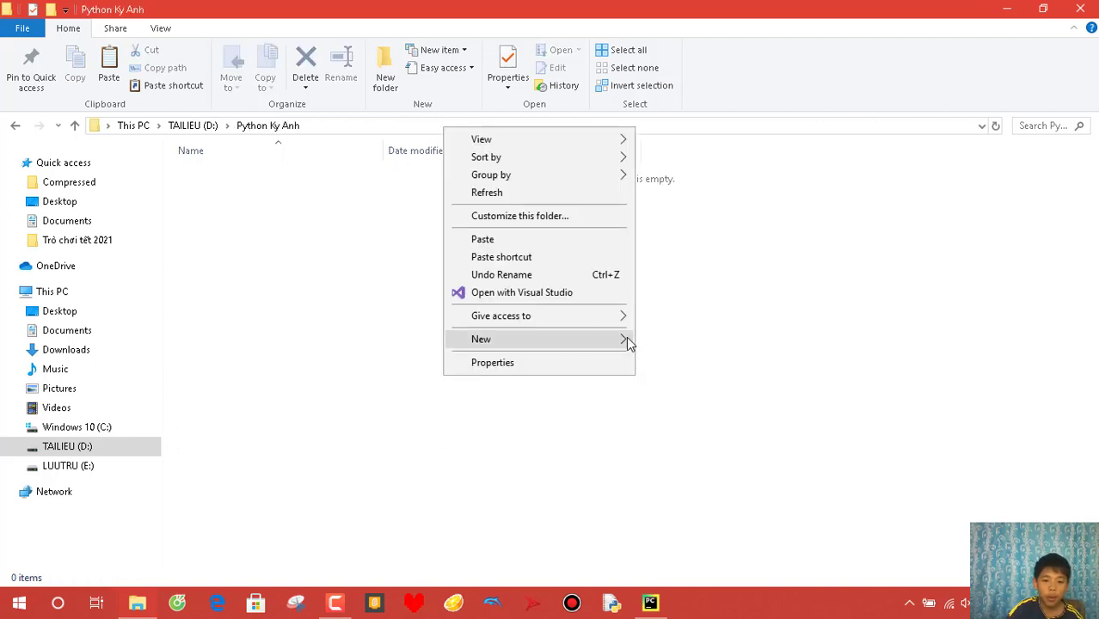
{"action": "mouse_move", "coordinate": [627, 343]}
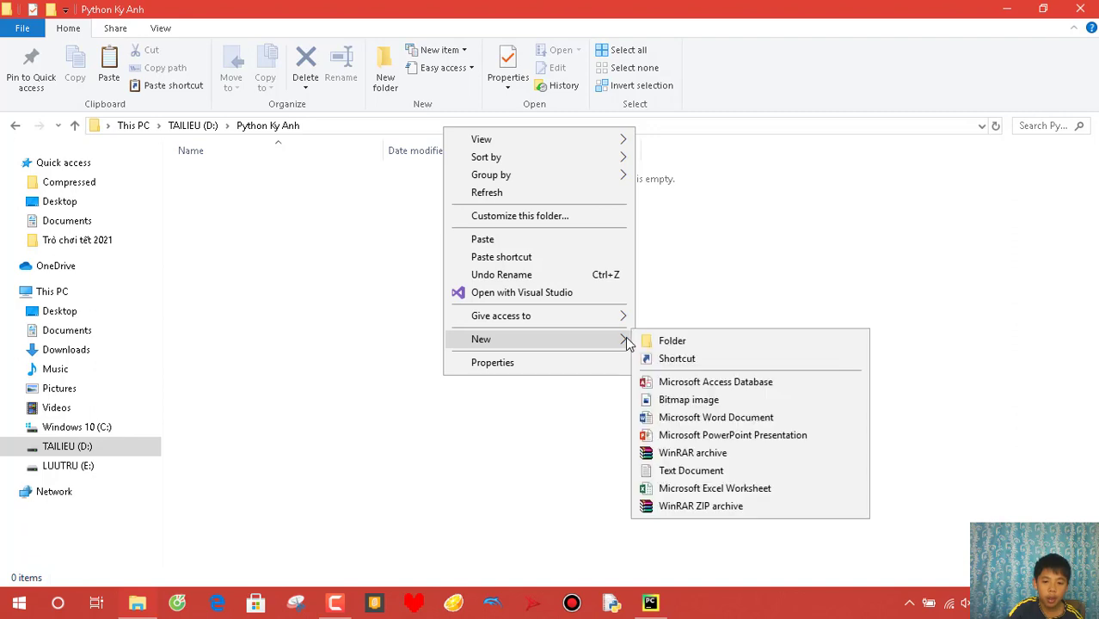
{"action": "left_click", "coordinate": [664, 471]}
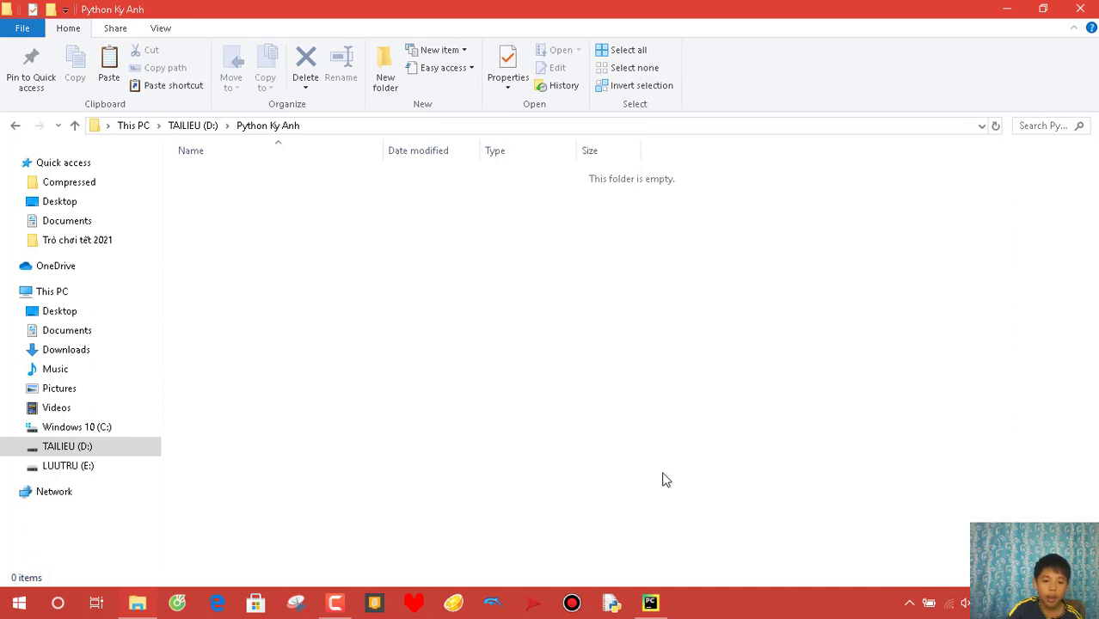
Rename the new text document as chuongtrinh.py, replacing its whole name and extension, and accept the extension change.
{"action": "left_click", "coordinate": [261, 174]}
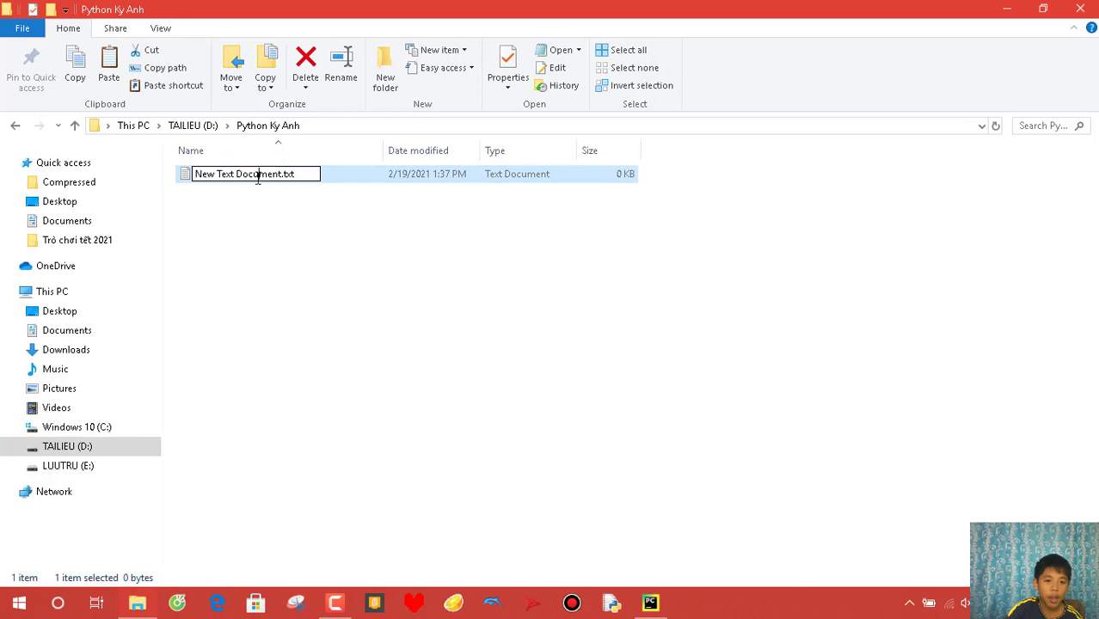
{"action": "left_click", "coordinate": [303, 177]}
{"action": "key", "text": "ctrl+a"}
{"action": "key", "text": "BackSpace"}
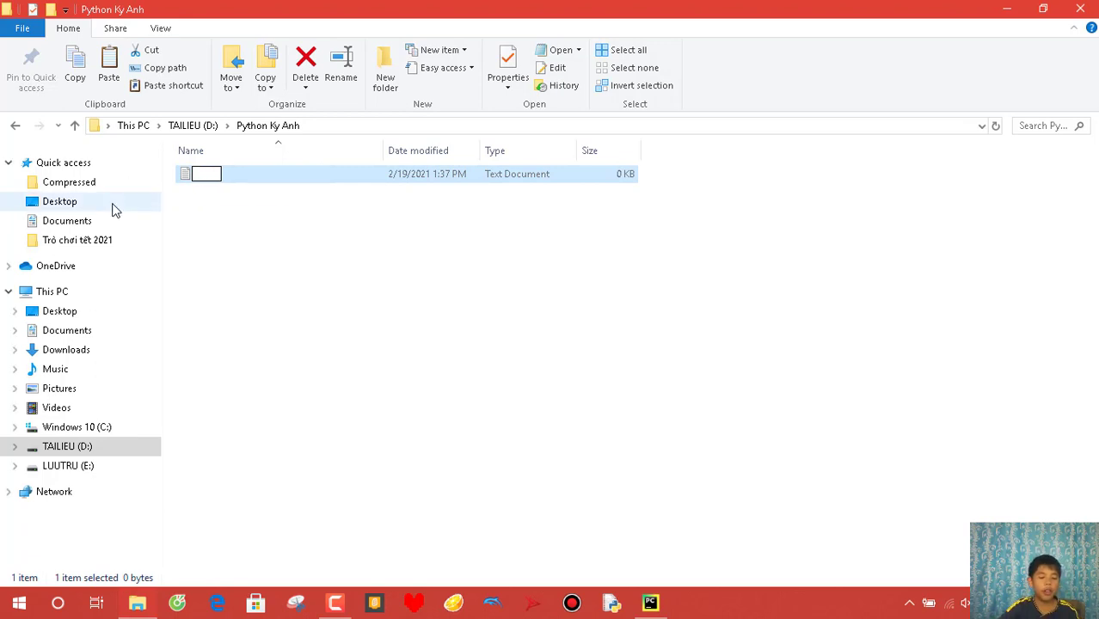
{"action": "type", "text": "c"}
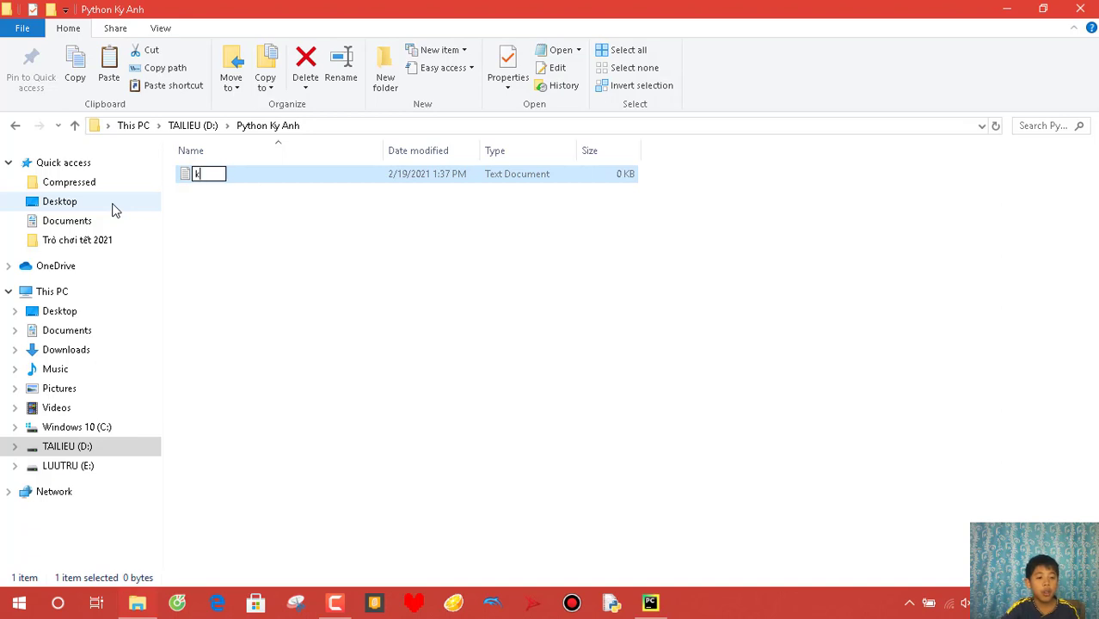
{"action": "key", "text": "BackSpace"}
{"action": "type", "text": "chuongtrinh"}
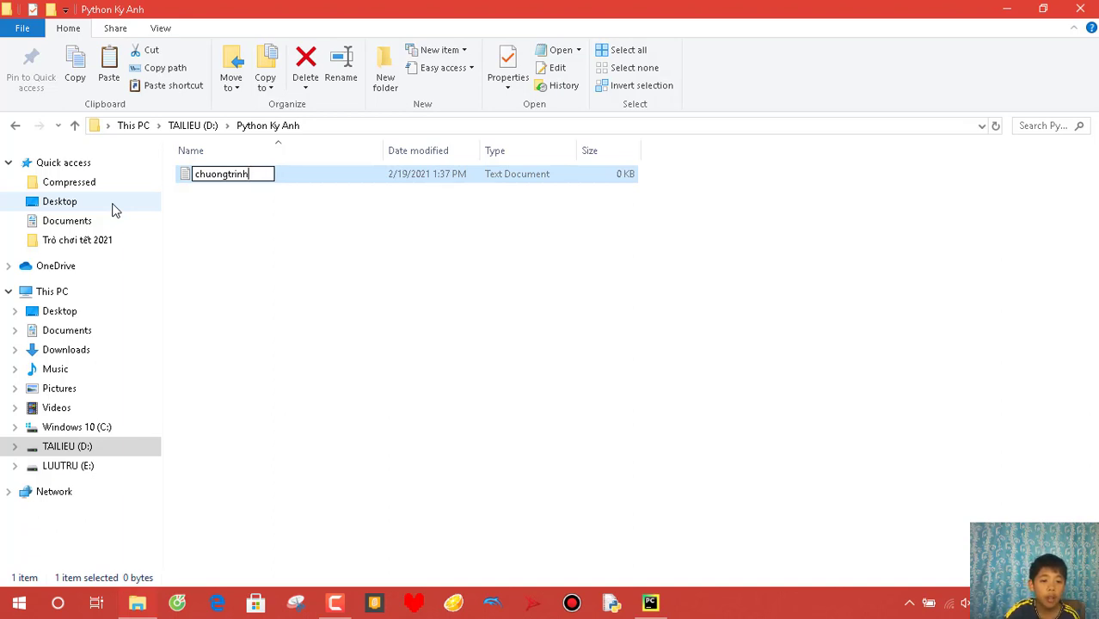
{"action": "type", "text": ".py"}
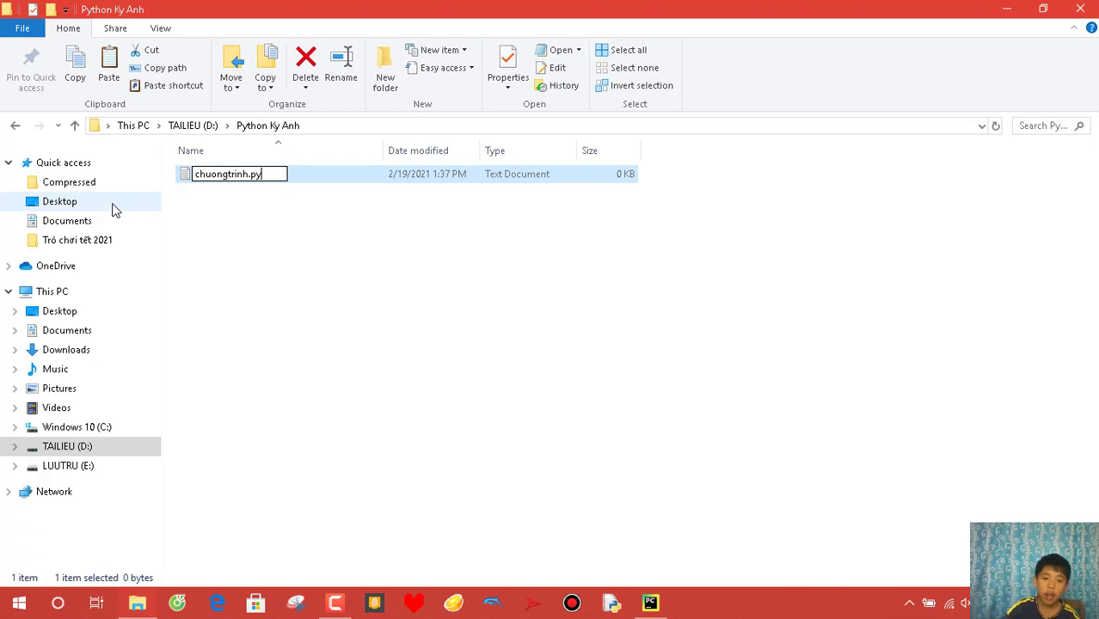
{"action": "key", "text": "Return"}
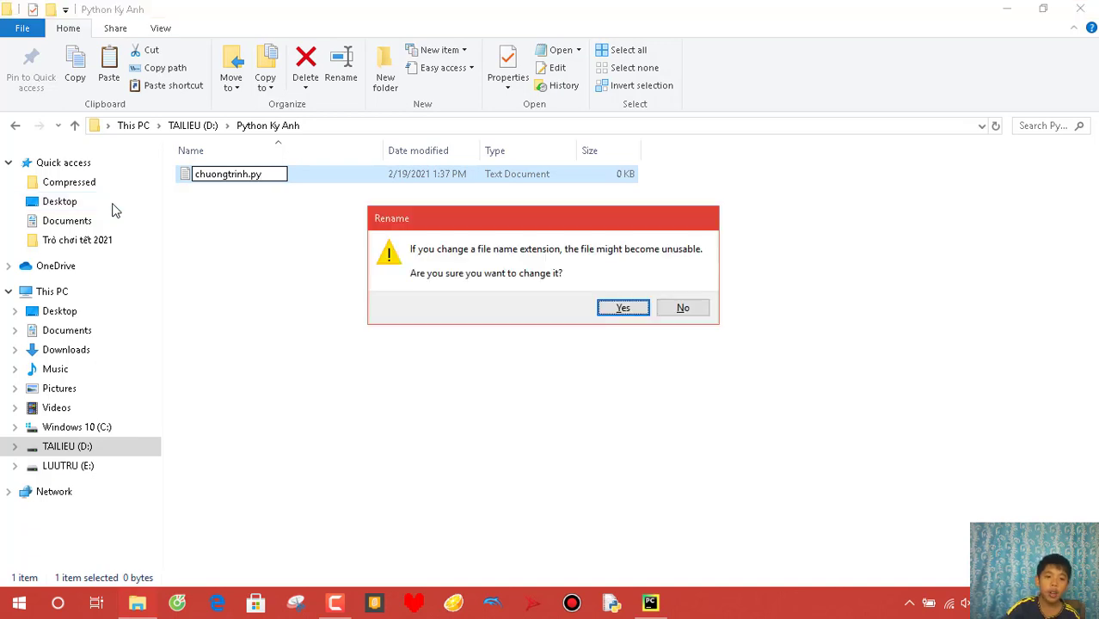
{"action": "left_click", "coordinate": [620, 301]}
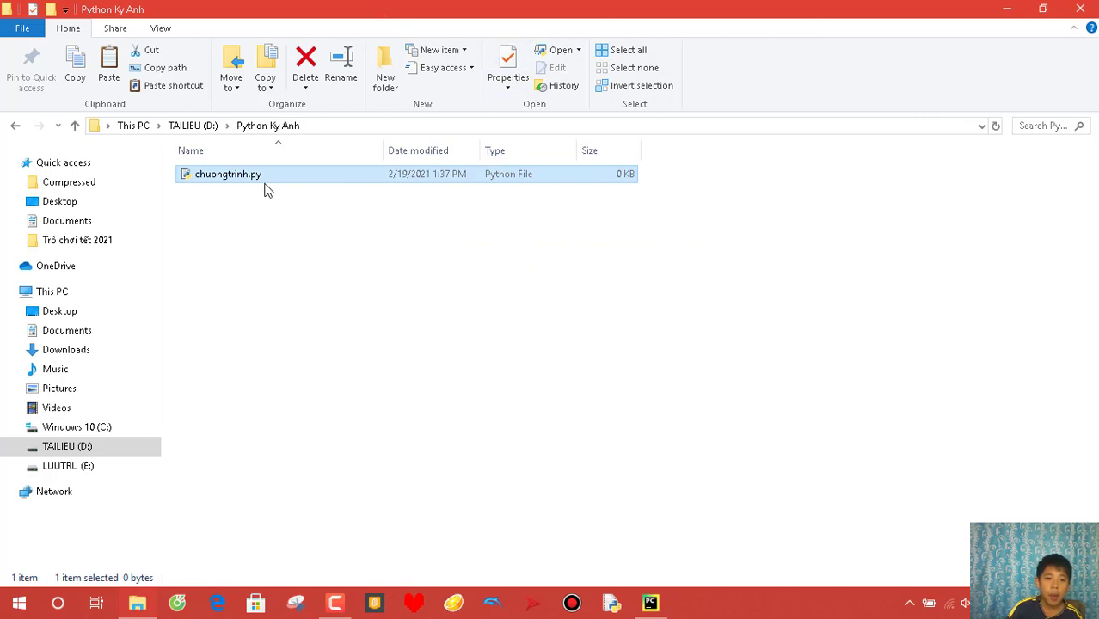
{"action": "mouse_move", "coordinate": [246, 166]}
{"action": "left_mouse_down"}
{"action": "mouse_move", "coordinate": [246, 182]}
{"action": "mouse_move", "coordinate": [272, 182]}
{"action": "left_mouse_up"}
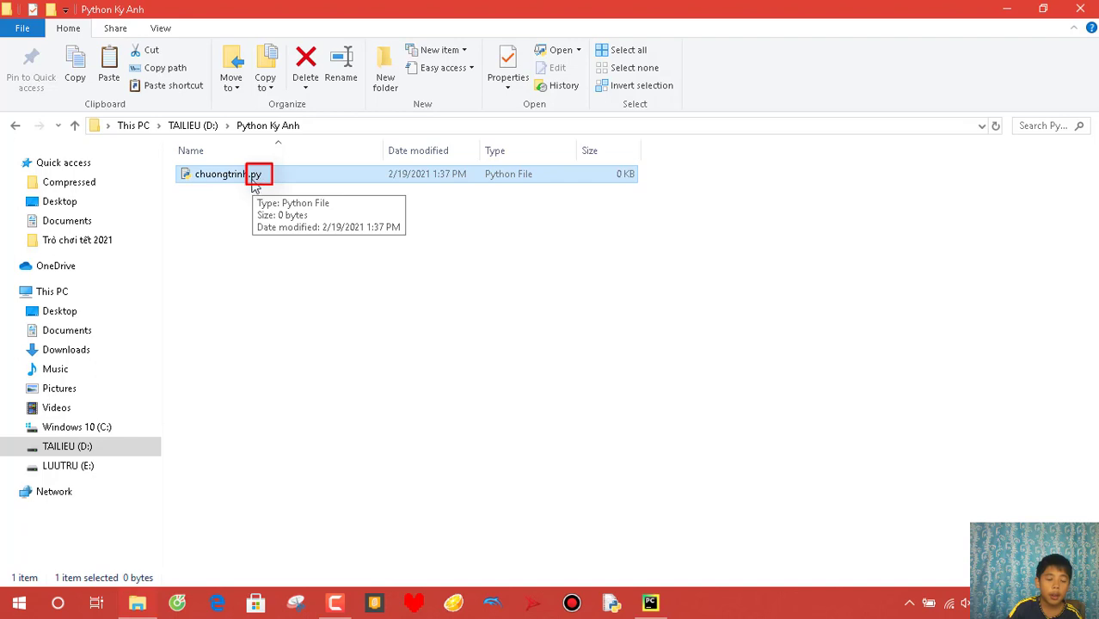
{"action": "key", "text": "Escape"}
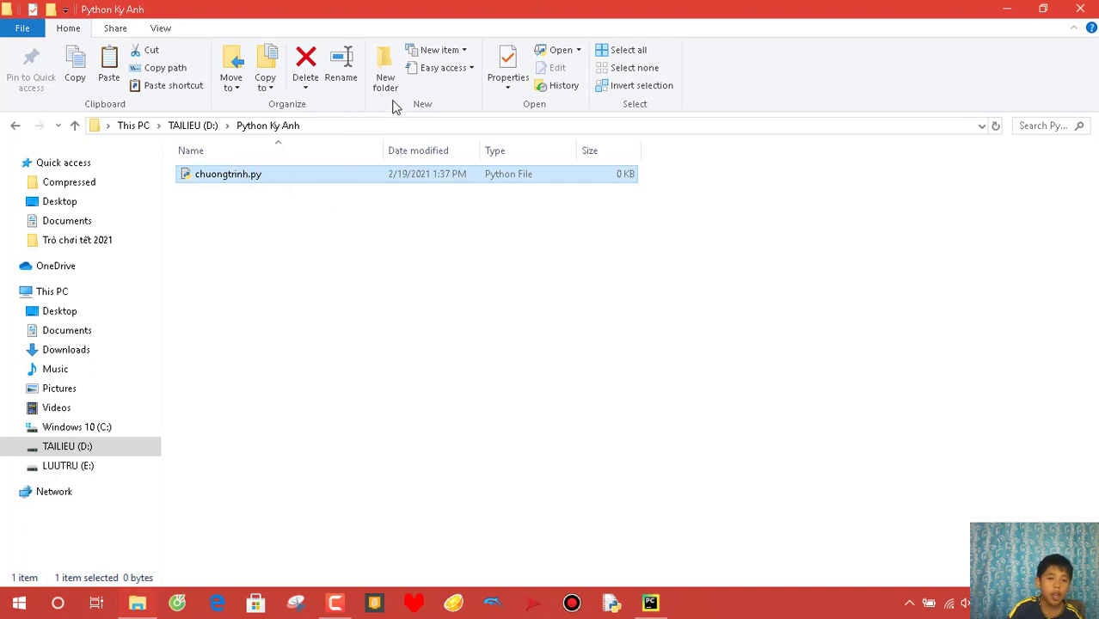
Open Folder Options from File Explorer's view settings and show its advanced view settings.
{"action": "left_click_drag", "start_coordinate": [138, 19], "coordinate": [184, 39]}
{"action": "left_click", "coordinate": [166, 32]}
{"action": "key", "text": "Escape"}
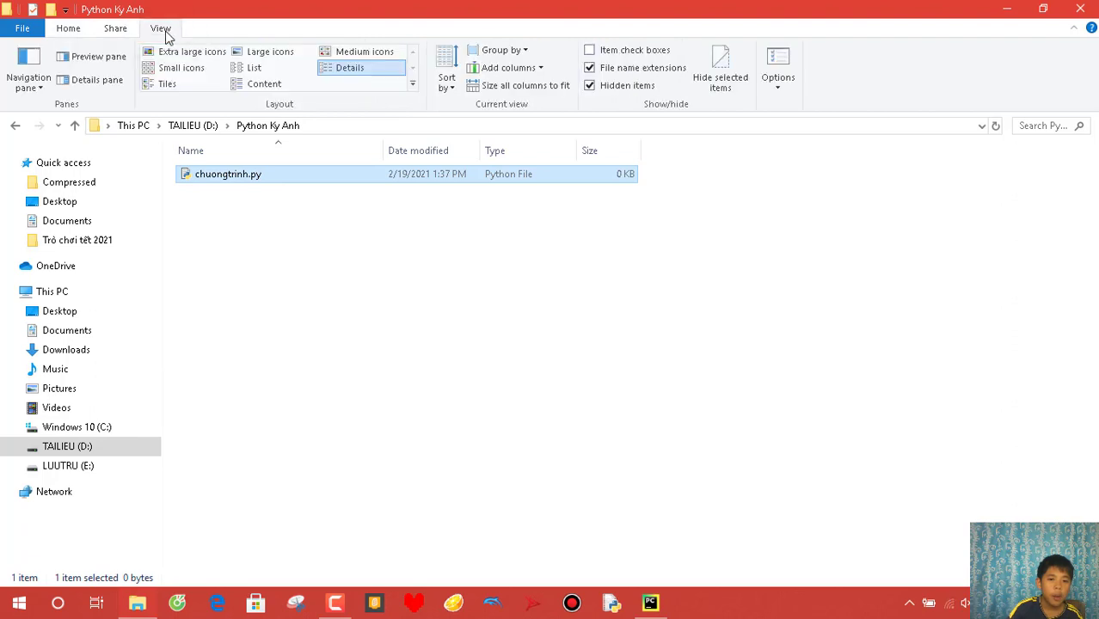
{"action": "left_click_drag", "start_coordinate": [755, 39], "coordinate": [805, 76]}
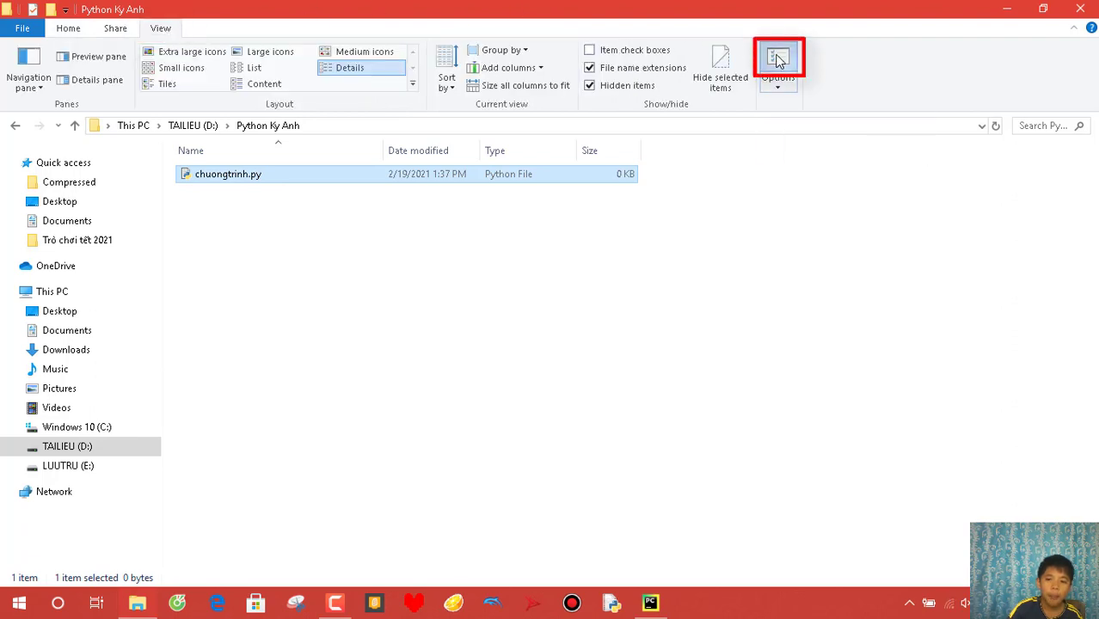
{"action": "left_click", "coordinate": [777, 58]}
{"action": "left_click_drag", "start_coordinate": [69, 182], "coordinate": [102, 203]}
{"action": "left_click", "coordinate": [77, 199]}
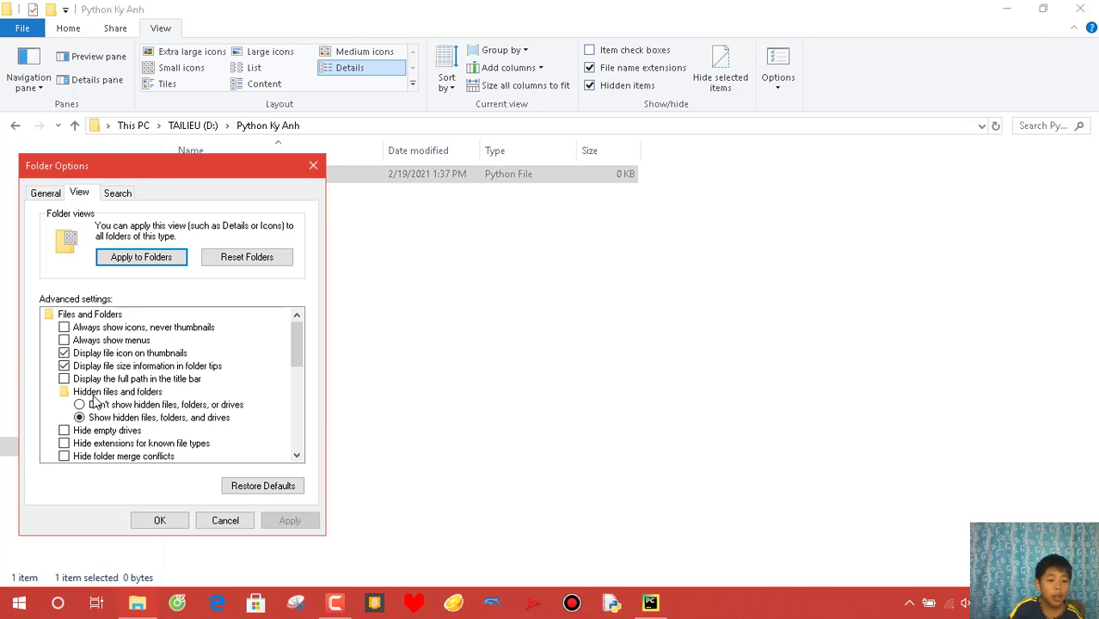
Turn on the "Hide extensions for known file types" setting and apply it.
{"action": "scroll", "coordinate": [97, 400], "scroll_direction": "down", "scroll_amount": 5}
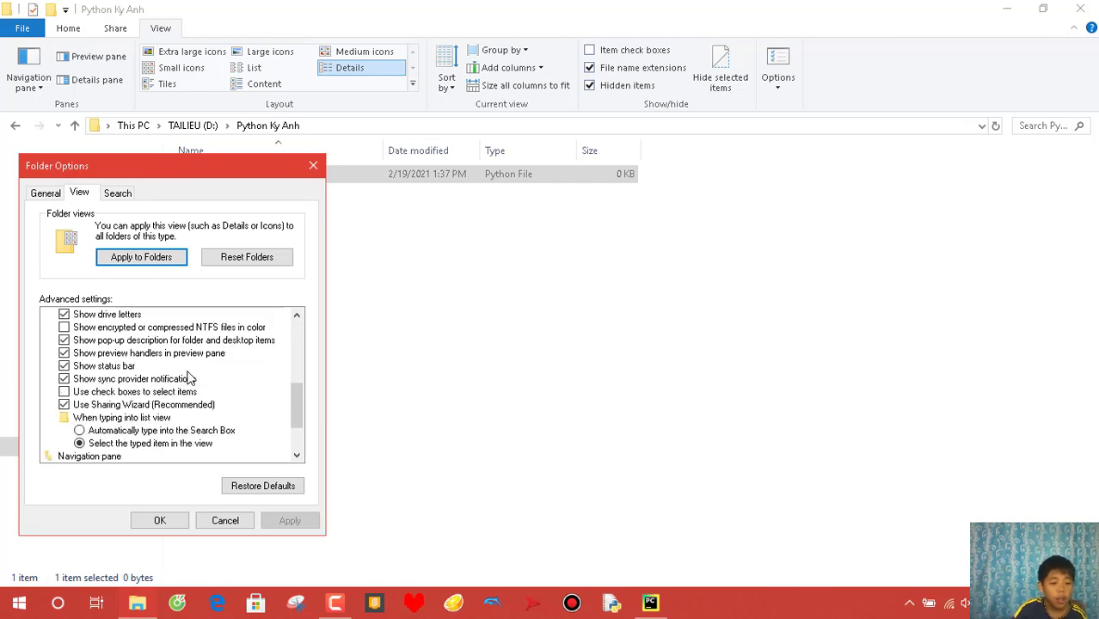
{"action": "scroll", "coordinate": [191, 380], "scroll_direction": "up", "scroll_amount": 2}
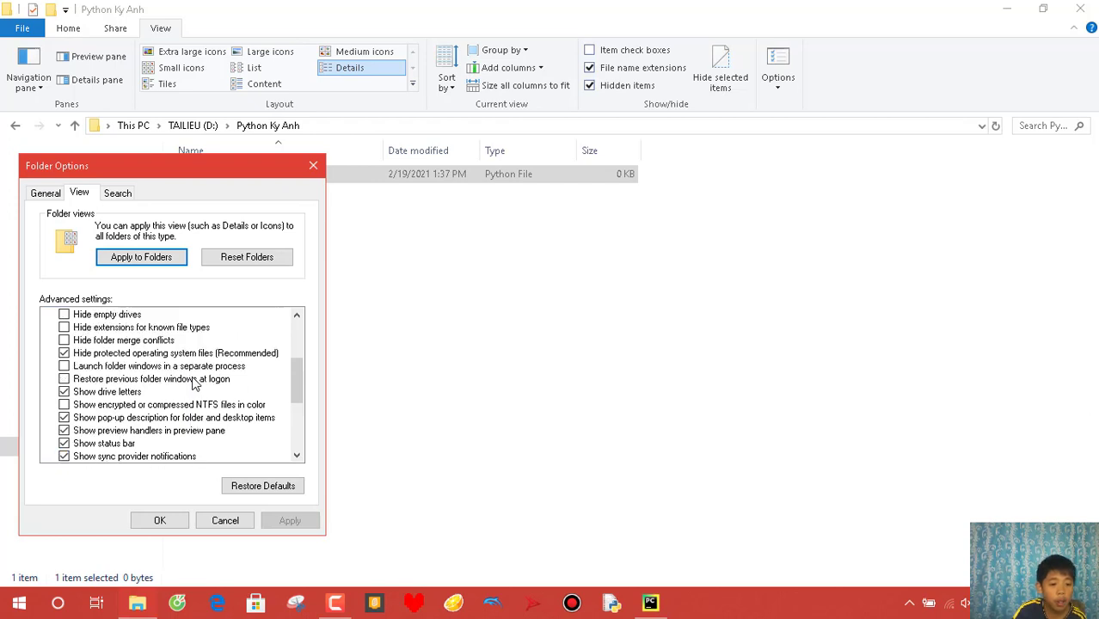
{"action": "left_click", "coordinate": [64, 328]}
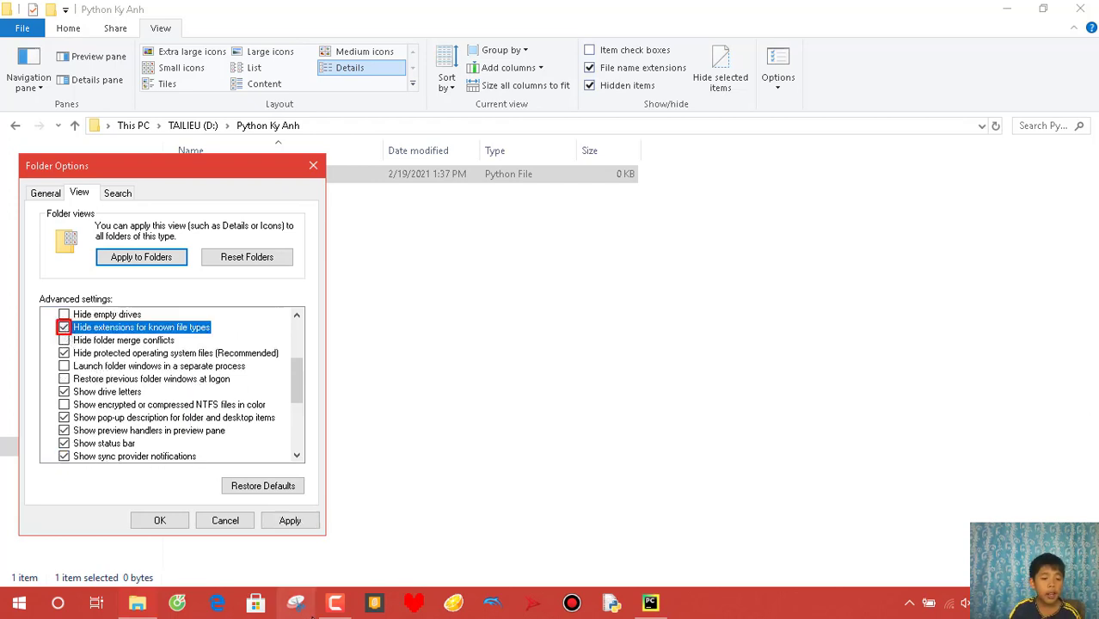
{"action": "left_click", "coordinate": [295, 524]}
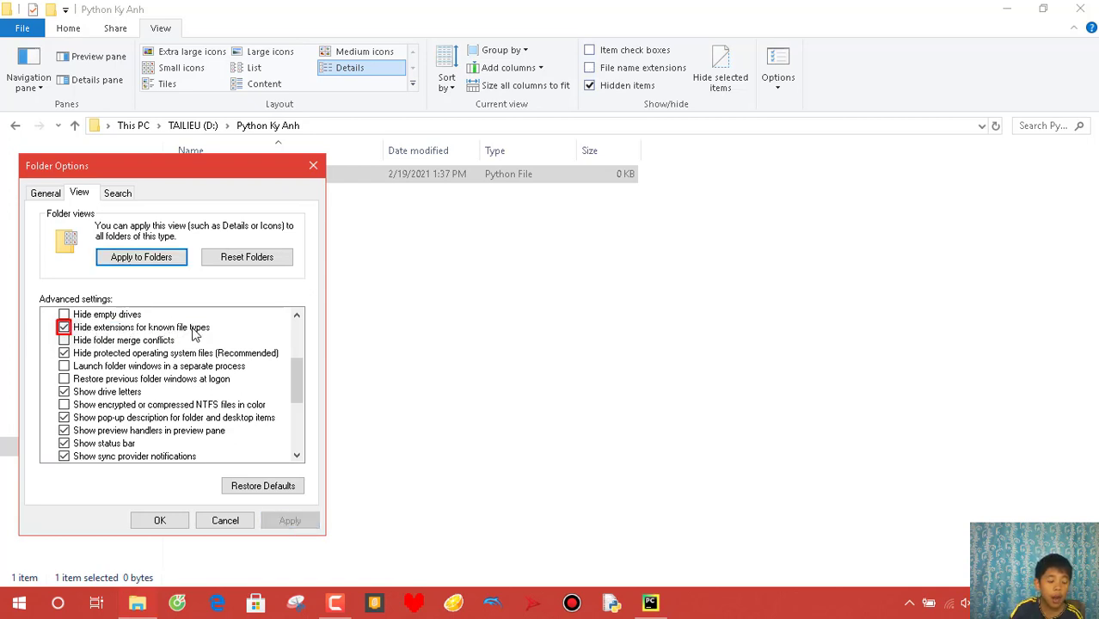
Turn off "Hide extensions for known file types", apply the change and close Folder Options.
{"action": "left_click", "coordinate": [65, 328]}
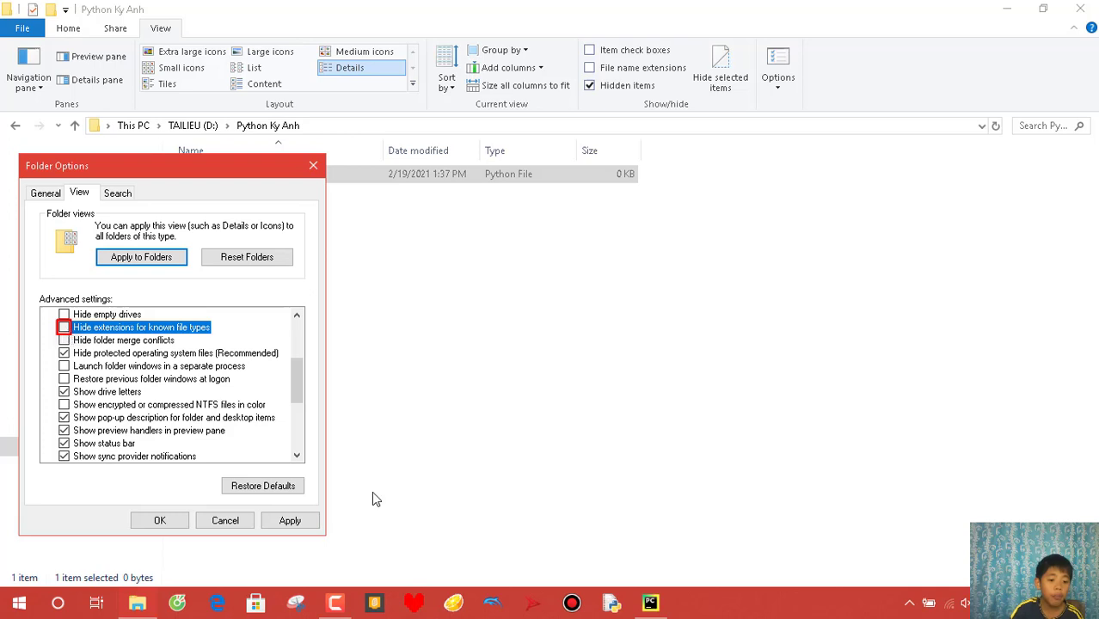
{"action": "left_click", "coordinate": [284, 521]}
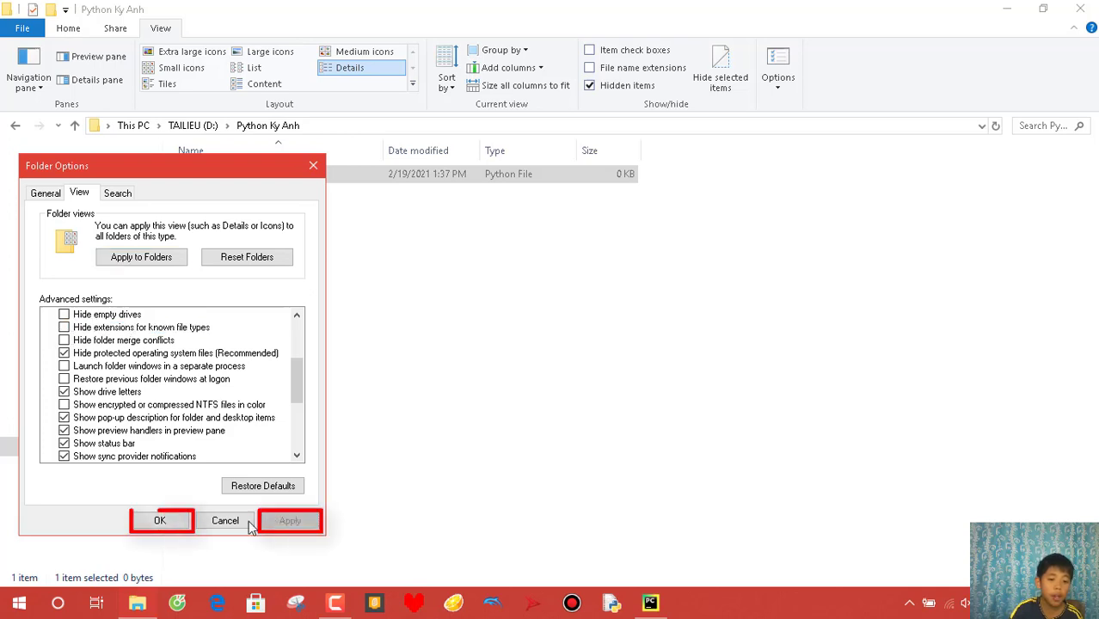
{"action": "left_click", "coordinate": [159, 520]}
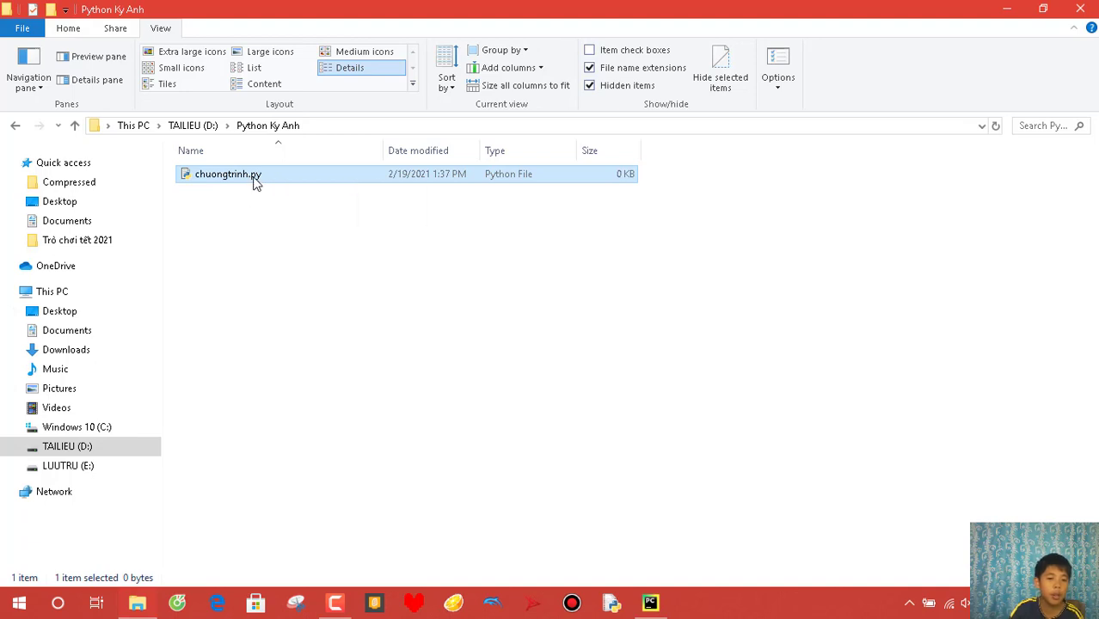
{"action": "double_click", "coordinate": [254, 179]}
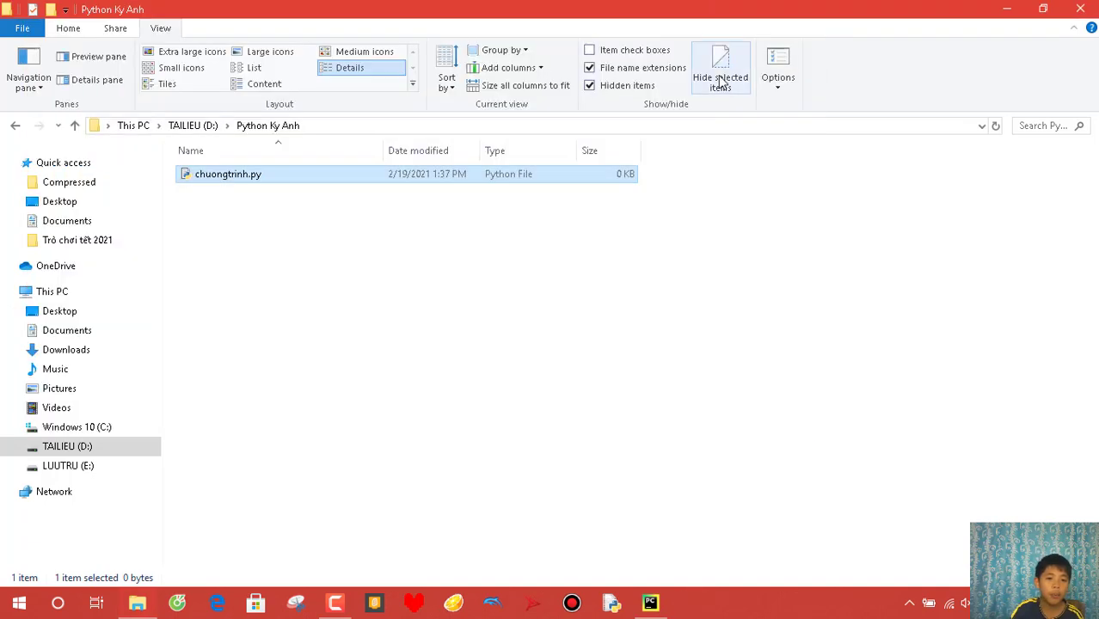
{"action": "left_click", "coordinate": [570, 285]}
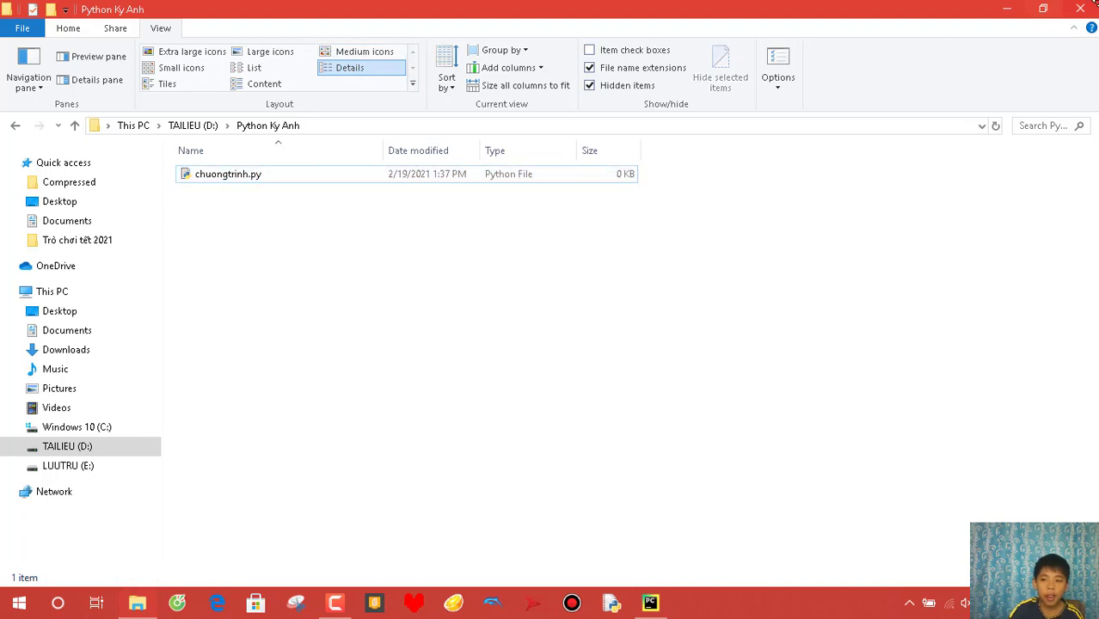
Switch to PyCharm and bring up the Open File or Project dialog.
{"action": "left_click", "coordinate": [661, 593]}
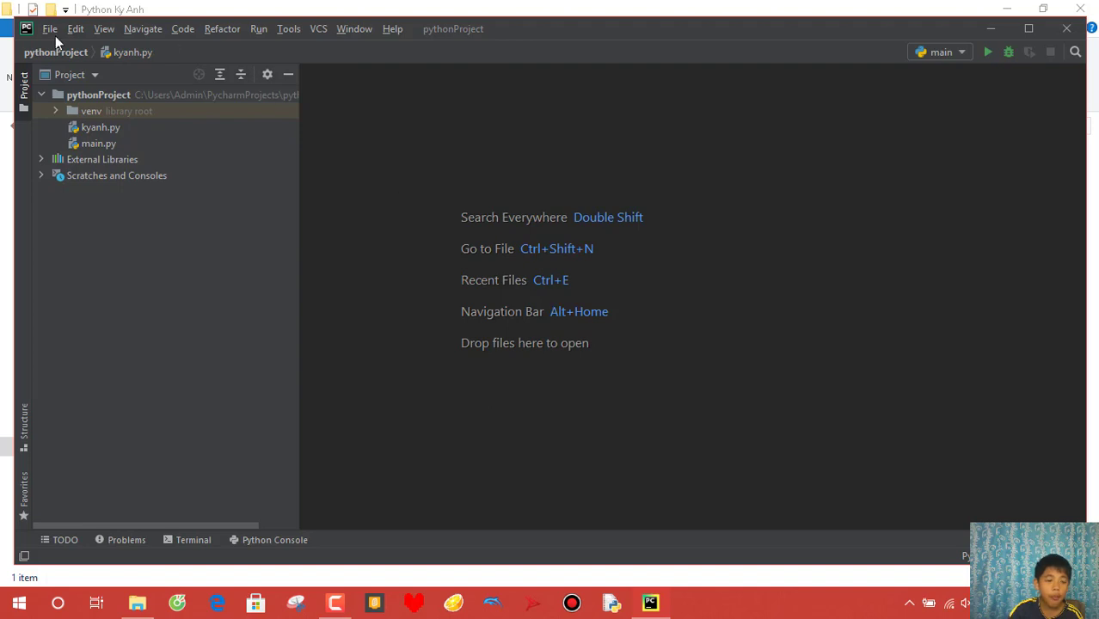
{"action": "left_click", "coordinate": [55, 35]}
{"action": "left_click", "coordinate": [81, 98]}
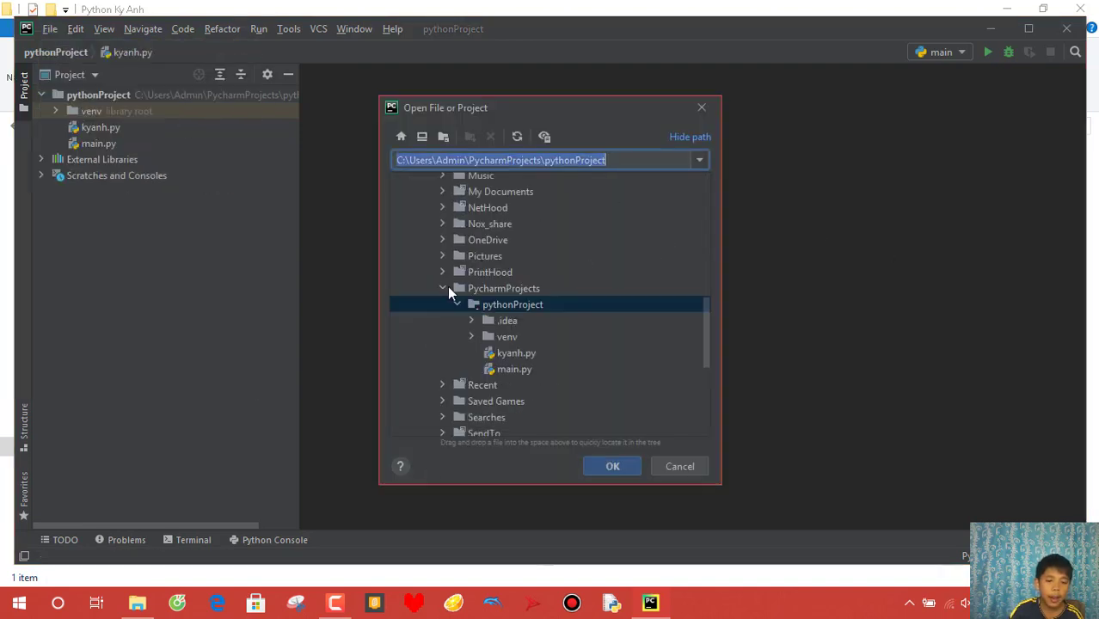
Collapse the C: drive in the folder tree and select the D: drive.
{"action": "scroll", "coordinate": [536, 293], "scroll_direction": "up", "scroll_amount": 10}
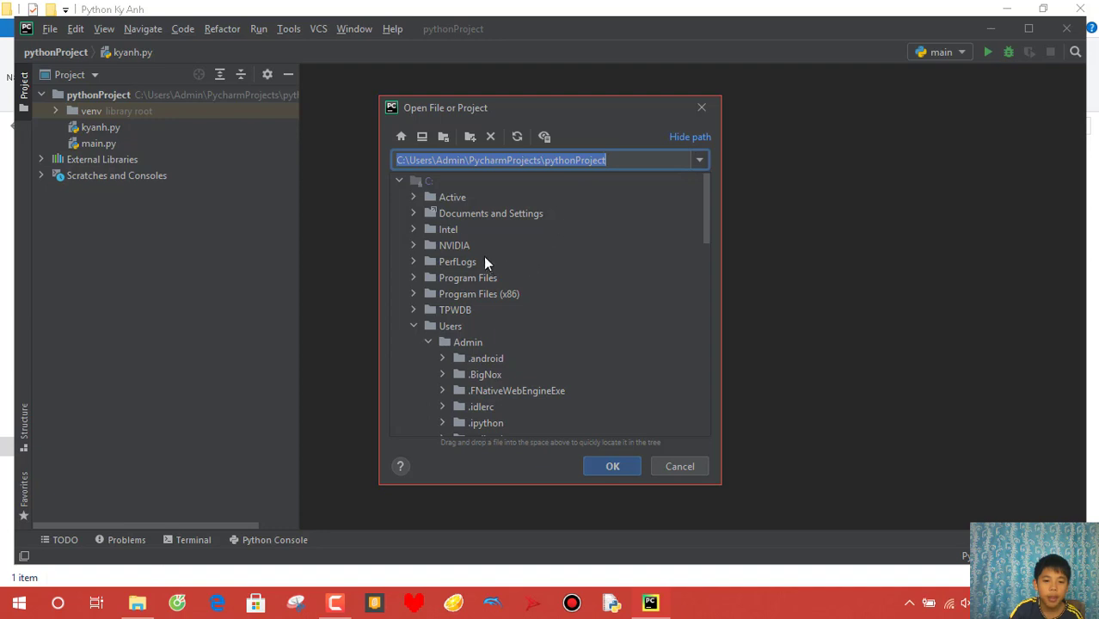
{"action": "left_click", "coordinate": [402, 181]}
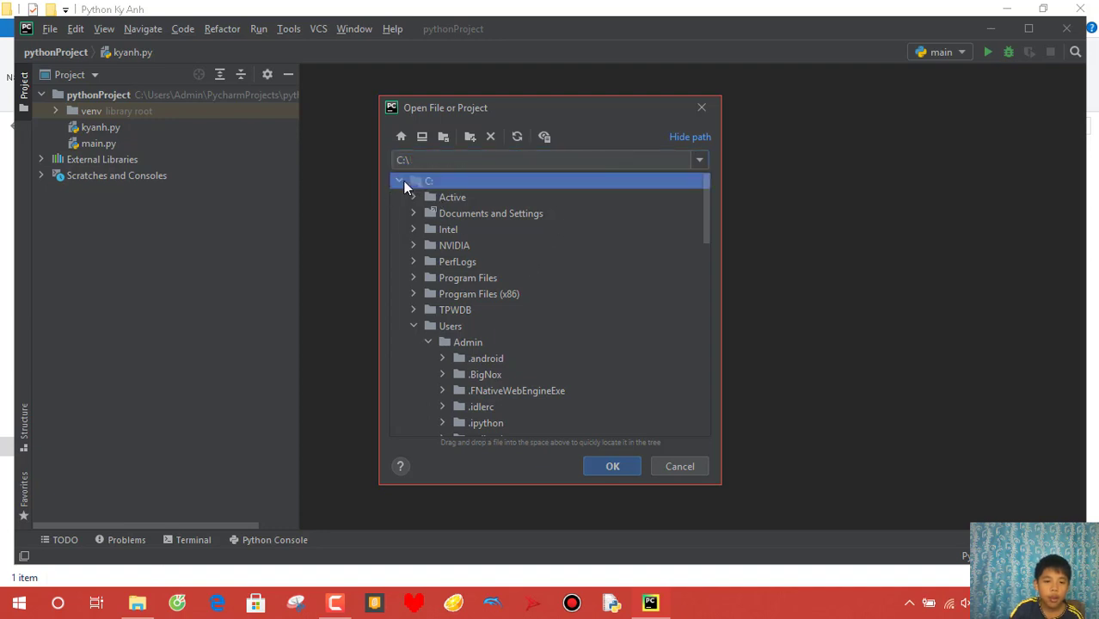
{"action": "left_click", "coordinate": [399, 182]}
{"action": "left_click", "coordinate": [439, 196]}
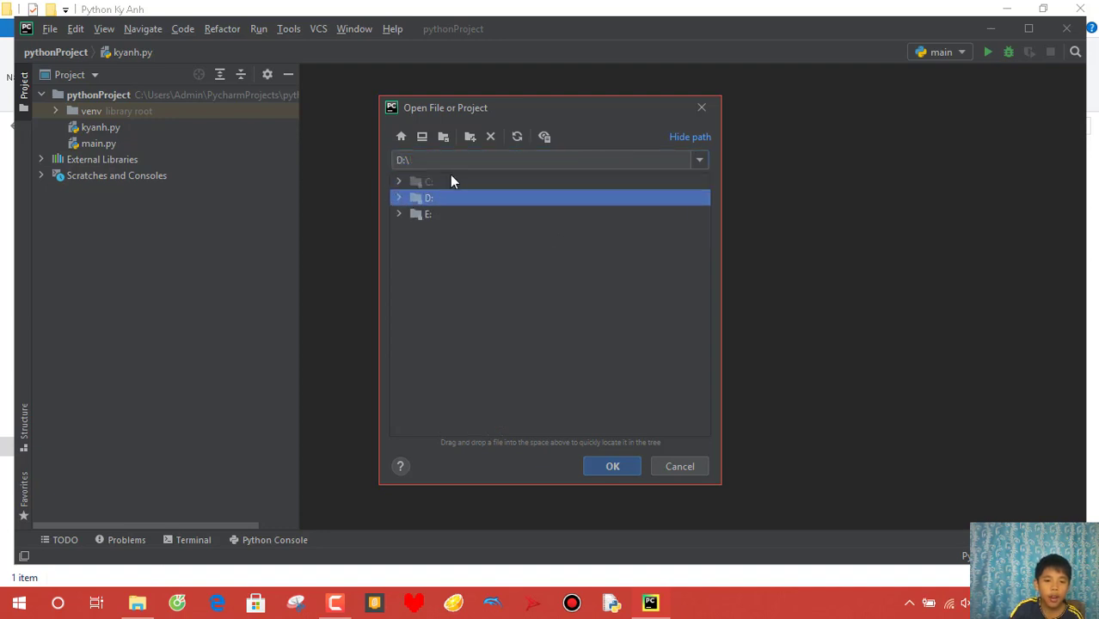
{"action": "left_click", "coordinate": [448, 179]}
{"action": "left_click", "coordinate": [436, 197]}
{"action": "left_click", "coordinate": [433, 213]}
{"action": "left_click", "coordinate": [454, 181]}
{"action": "left_click", "coordinate": [435, 197]}
{"action": "left_click", "coordinate": [432, 214]}
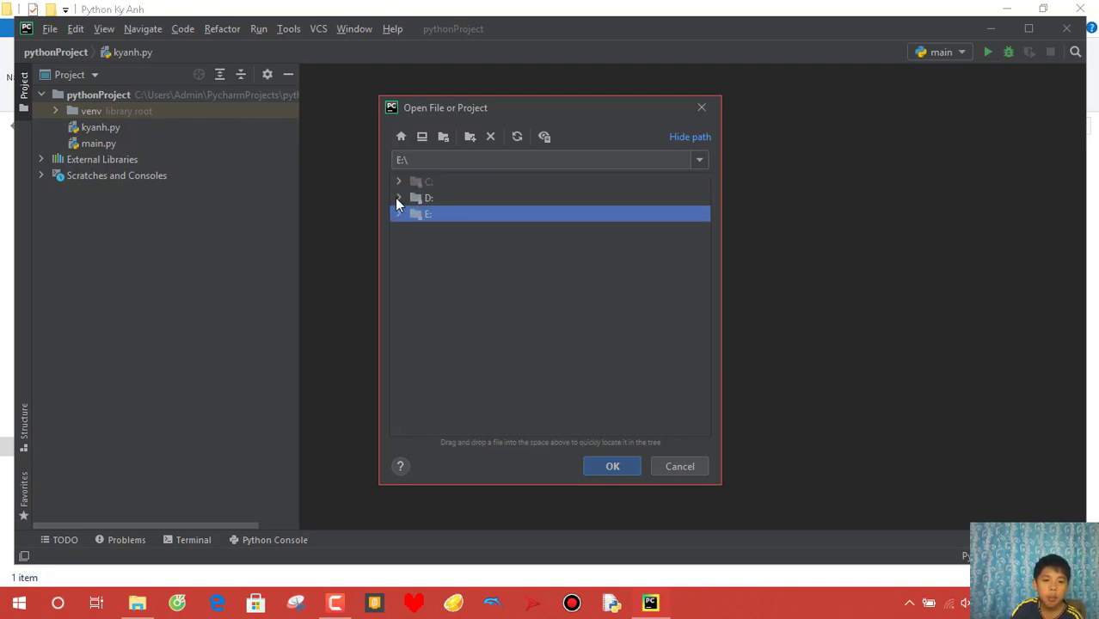
Open chuongtrinh.py from the Python lesson folder on the D: drive in the editor.
{"action": "left_click", "coordinate": [398, 198]}
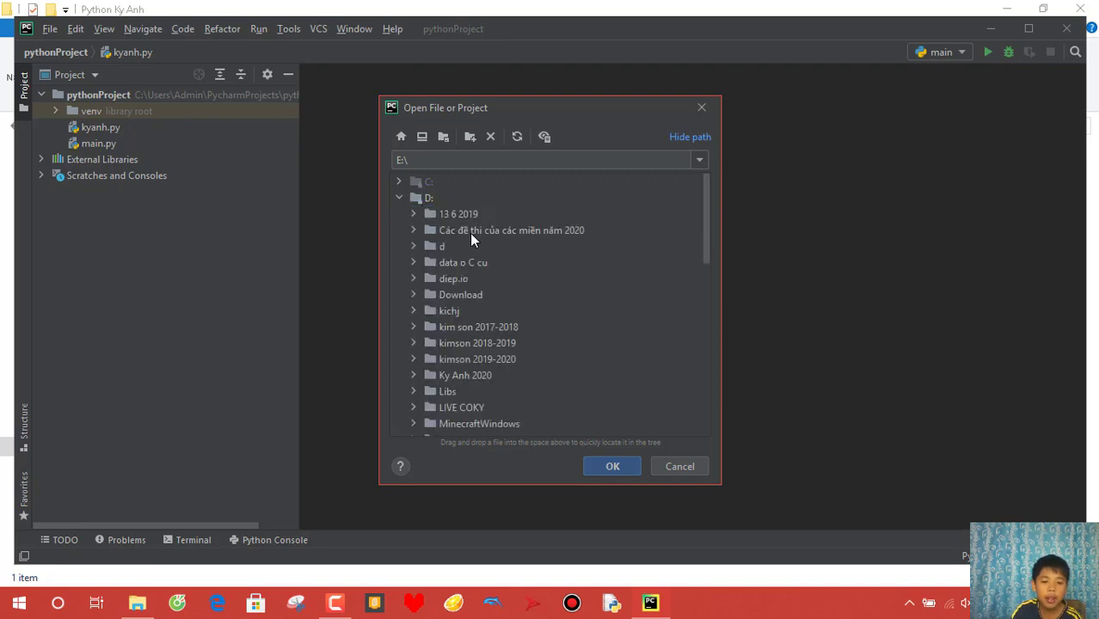
{"action": "scroll", "coordinate": [476, 255], "scroll_direction": "down", "scroll_amount": 2}
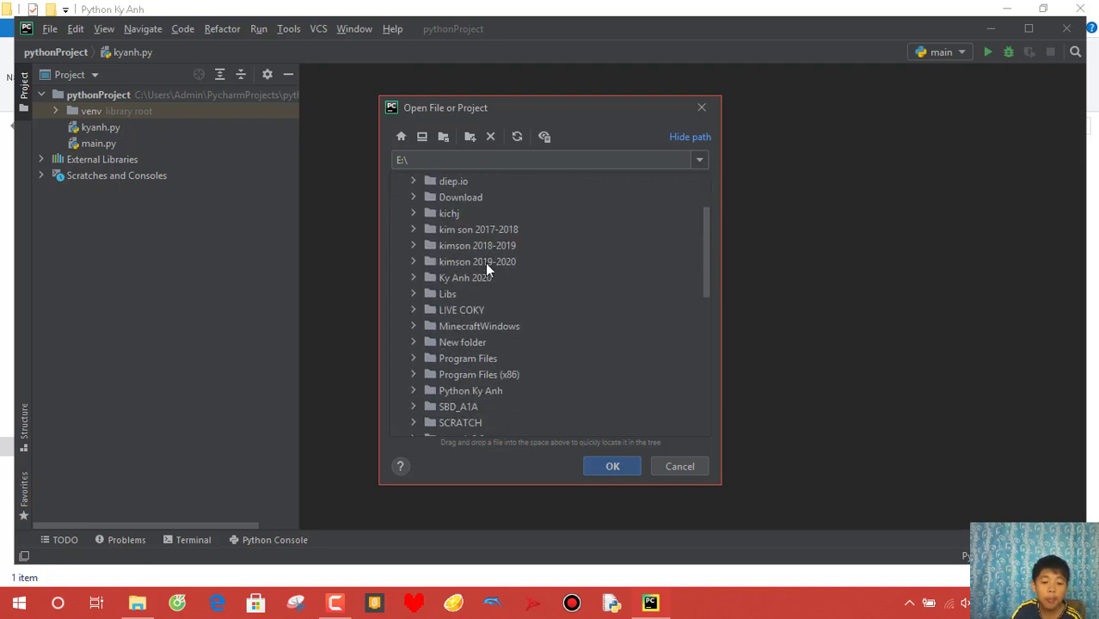
{"action": "scroll", "coordinate": [487, 265], "scroll_direction": "down", "scroll_amount": 5}
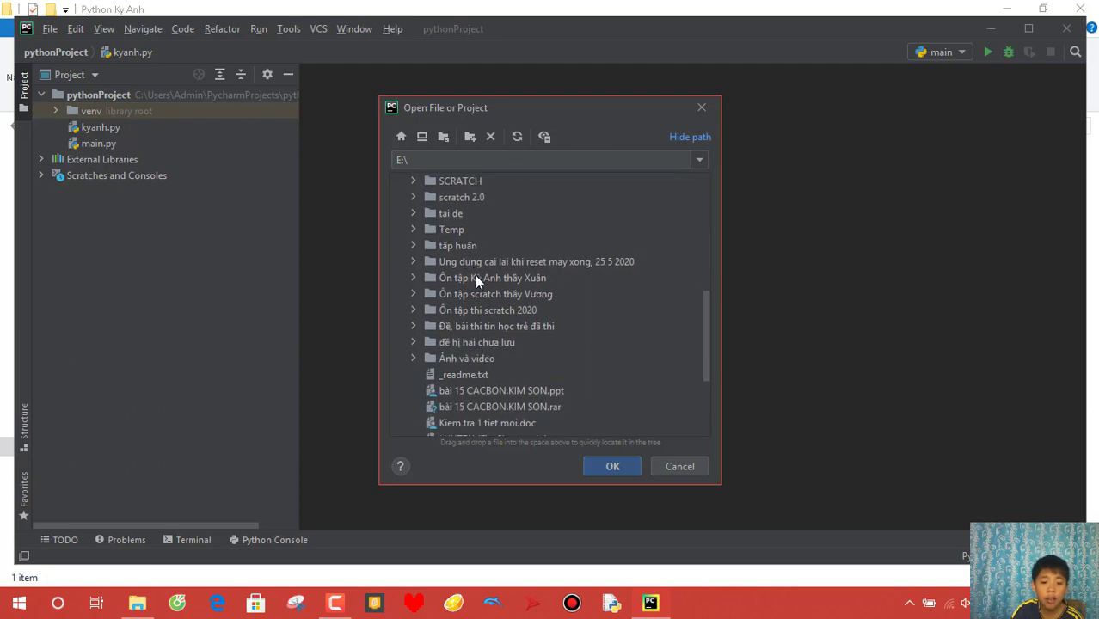
{"action": "scroll", "coordinate": [475, 277], "scroll_direction": "down", "scroll_amount": 3}
{"action": "scroll", "coordinate": [476, 281], "scroll_direction": "up", "scroll_amount": 5}
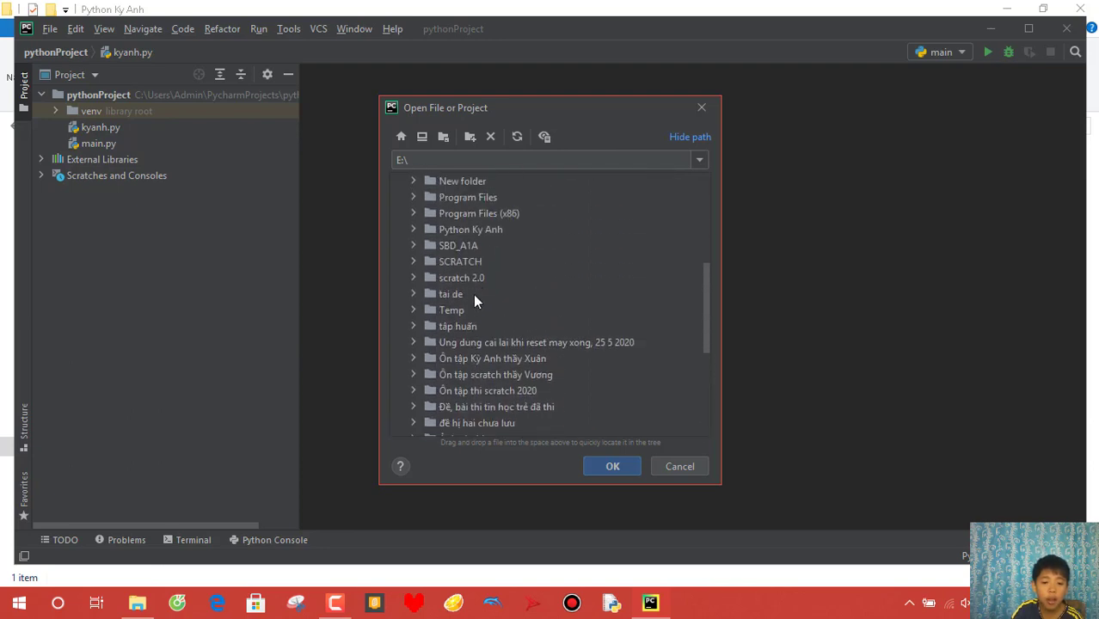
{"action": "left_click", "coordinate": [414, 232]}
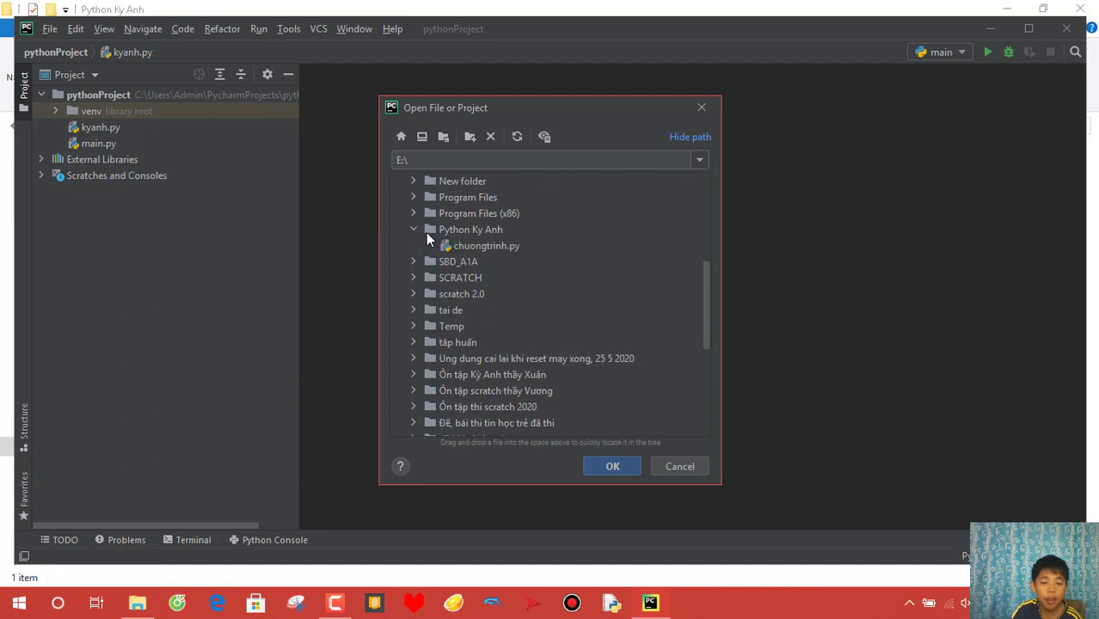
{"action": "left_click", "coordinate": [467, 249]}
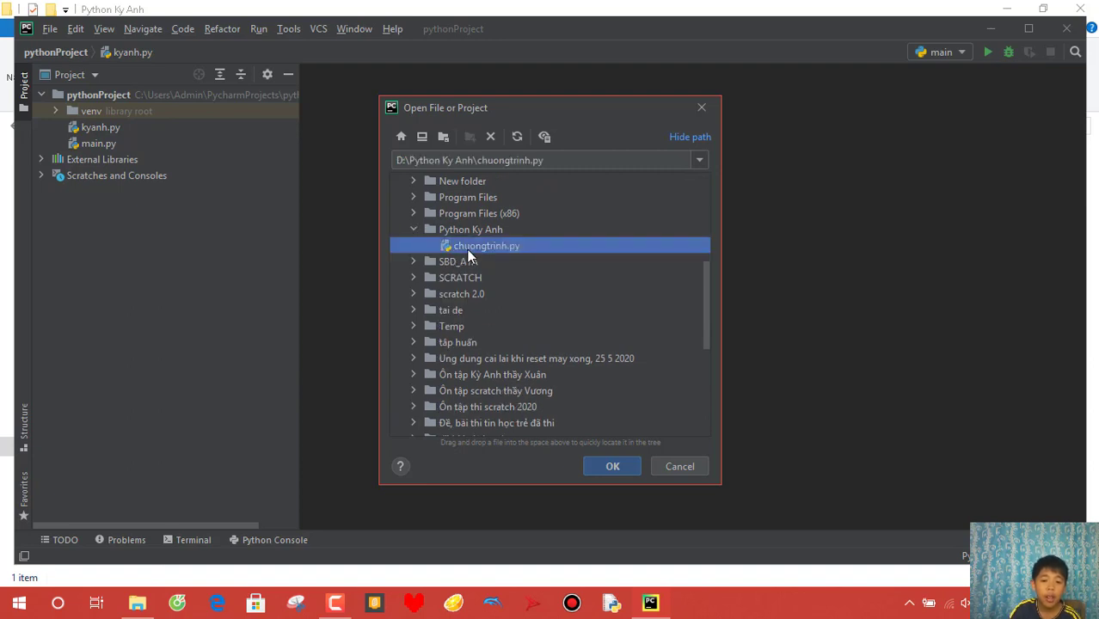
{"action": "double_click", "coordinate": [467, 250]}
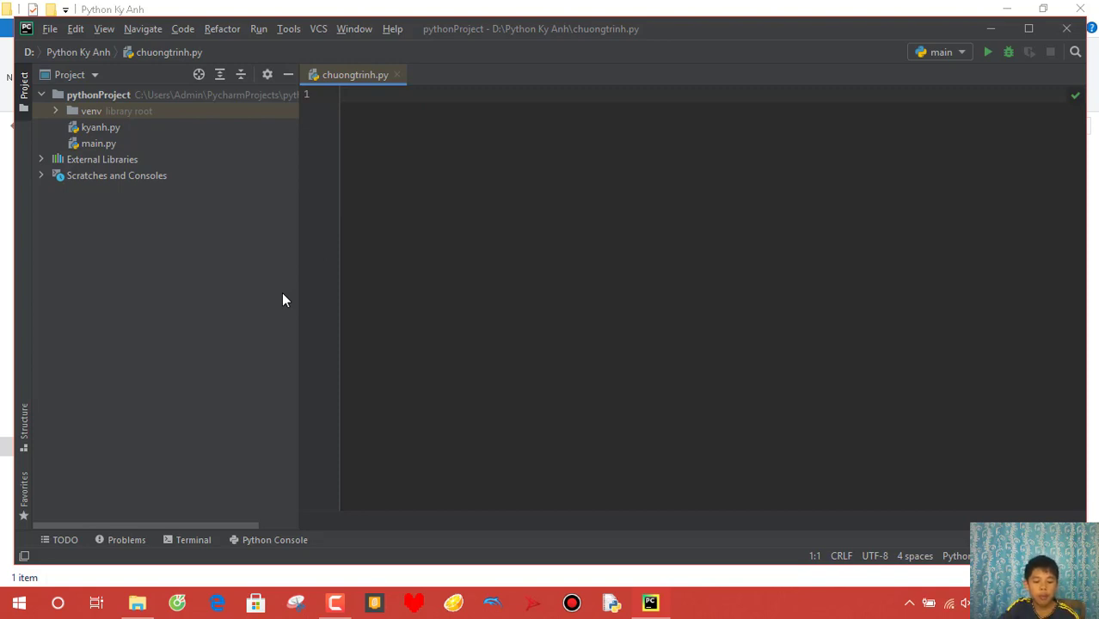
Write the statement print("hello") on the first line of chuongtrinh.py.
{"action": "type", "text": "rint"}
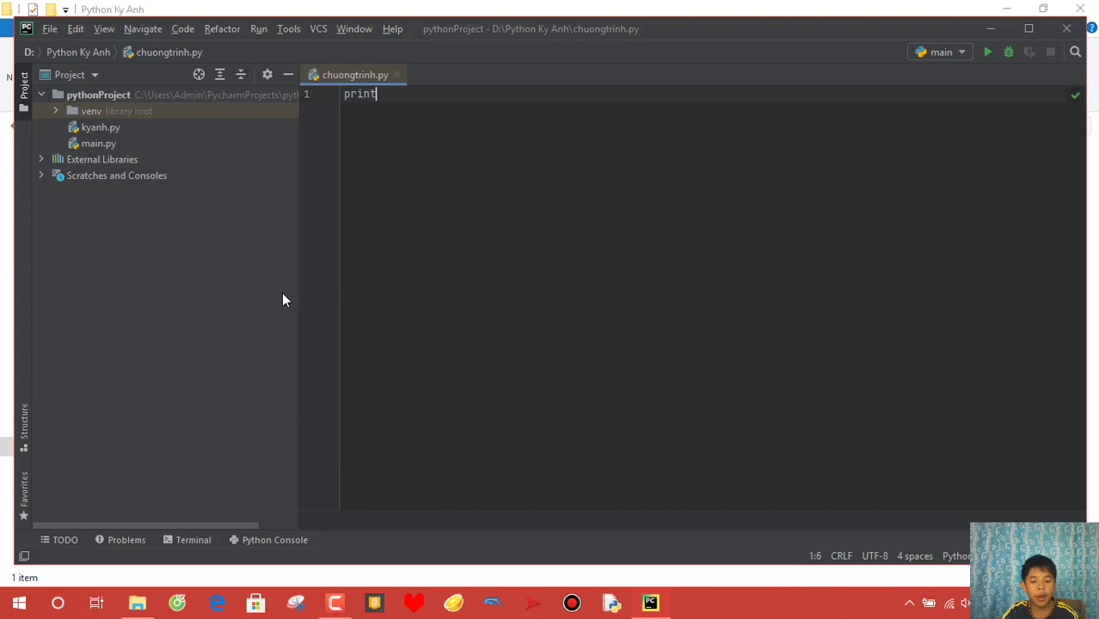
{"action": "type", "text": "(\""}
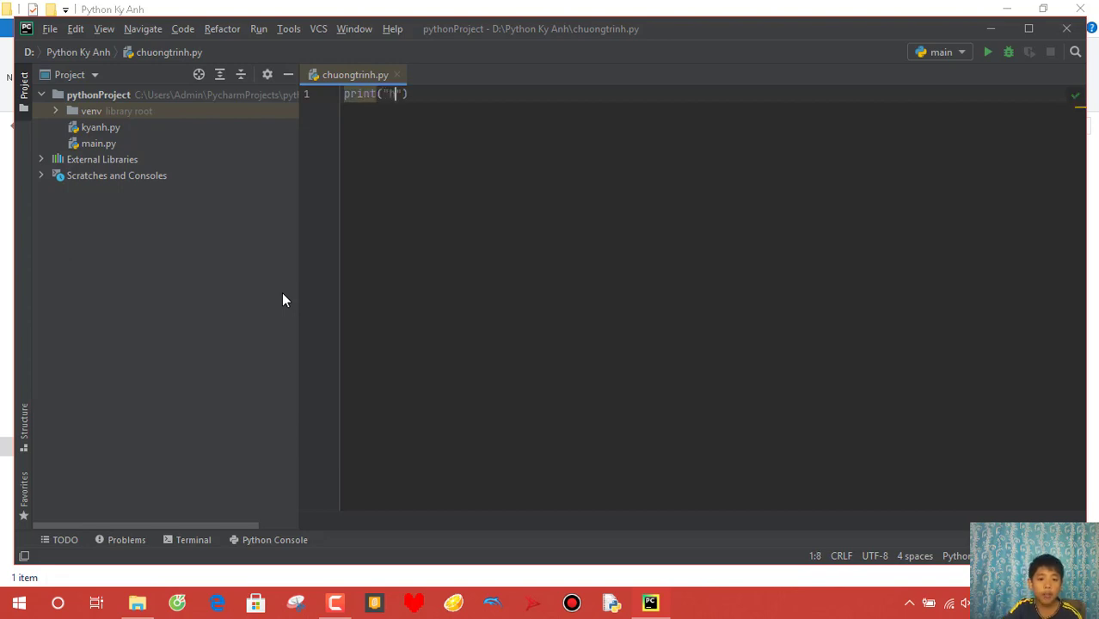
{"action": "type", "text": "hello\")"}
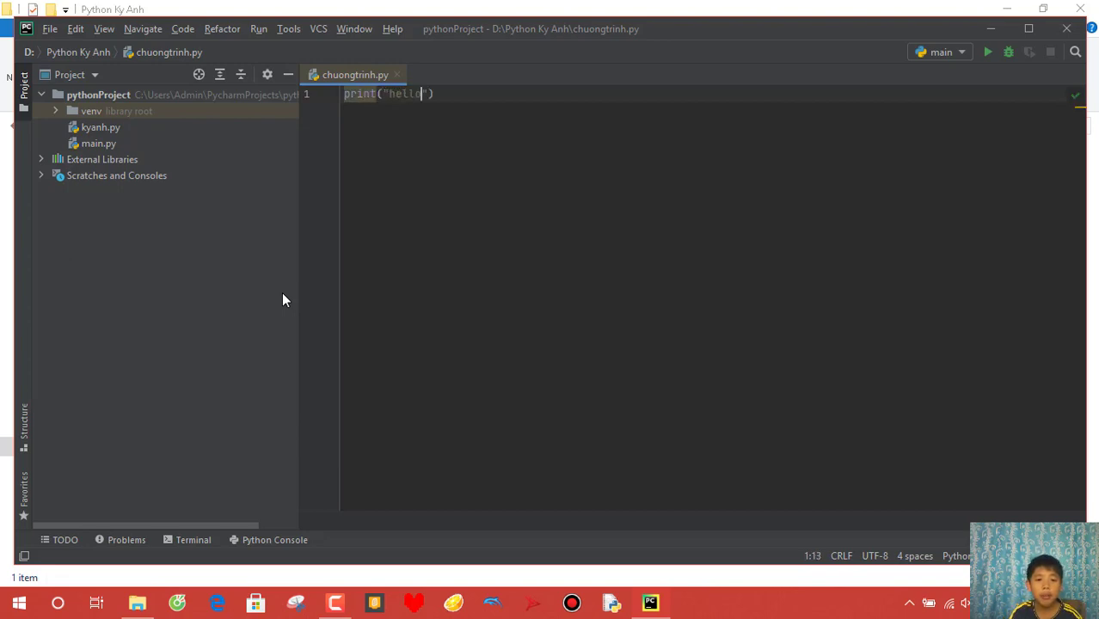